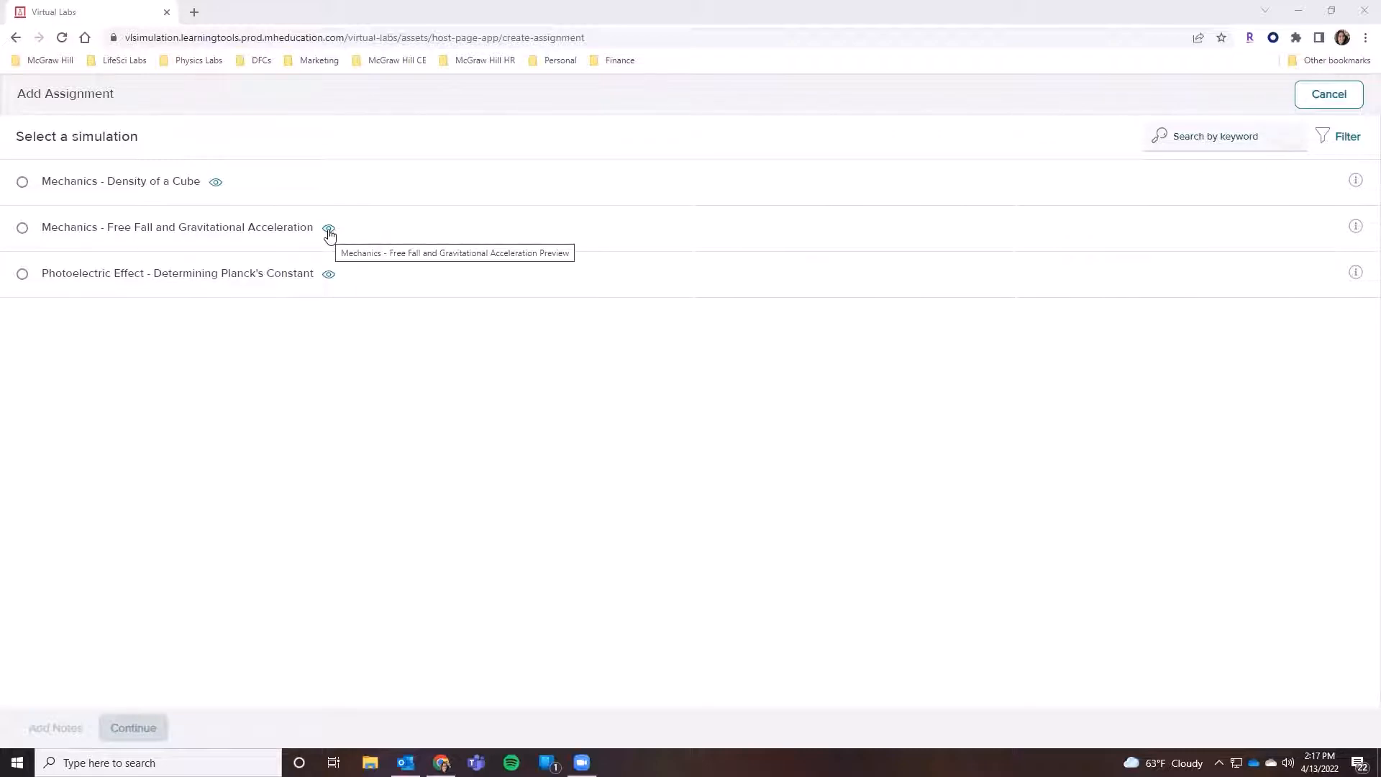
# - Preview the Mechanics - Free Fall and Gravitational Acceleration simulation and continue to its laboratory simulation, dismissing the preview mode information
pyautogui.click(329, 229)
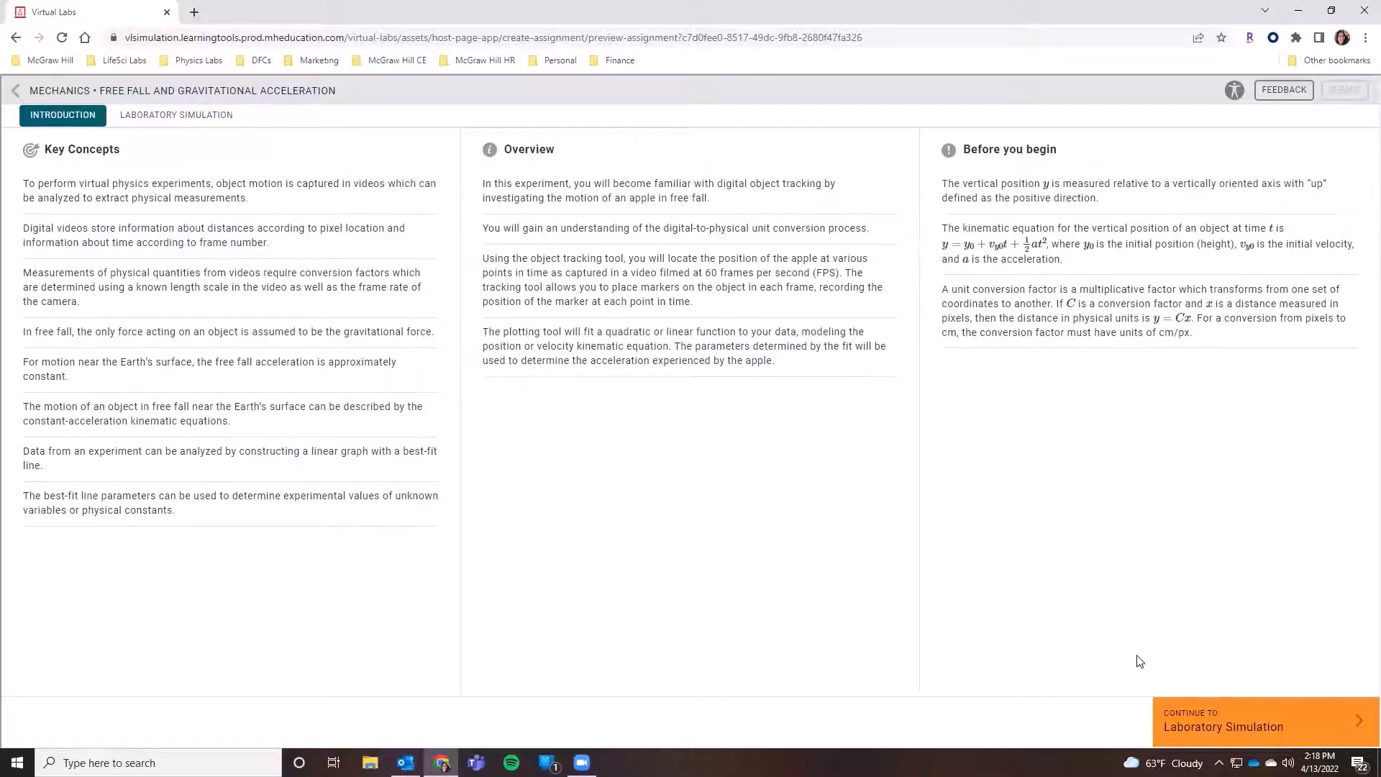
pyautogui.click(1263, 728)
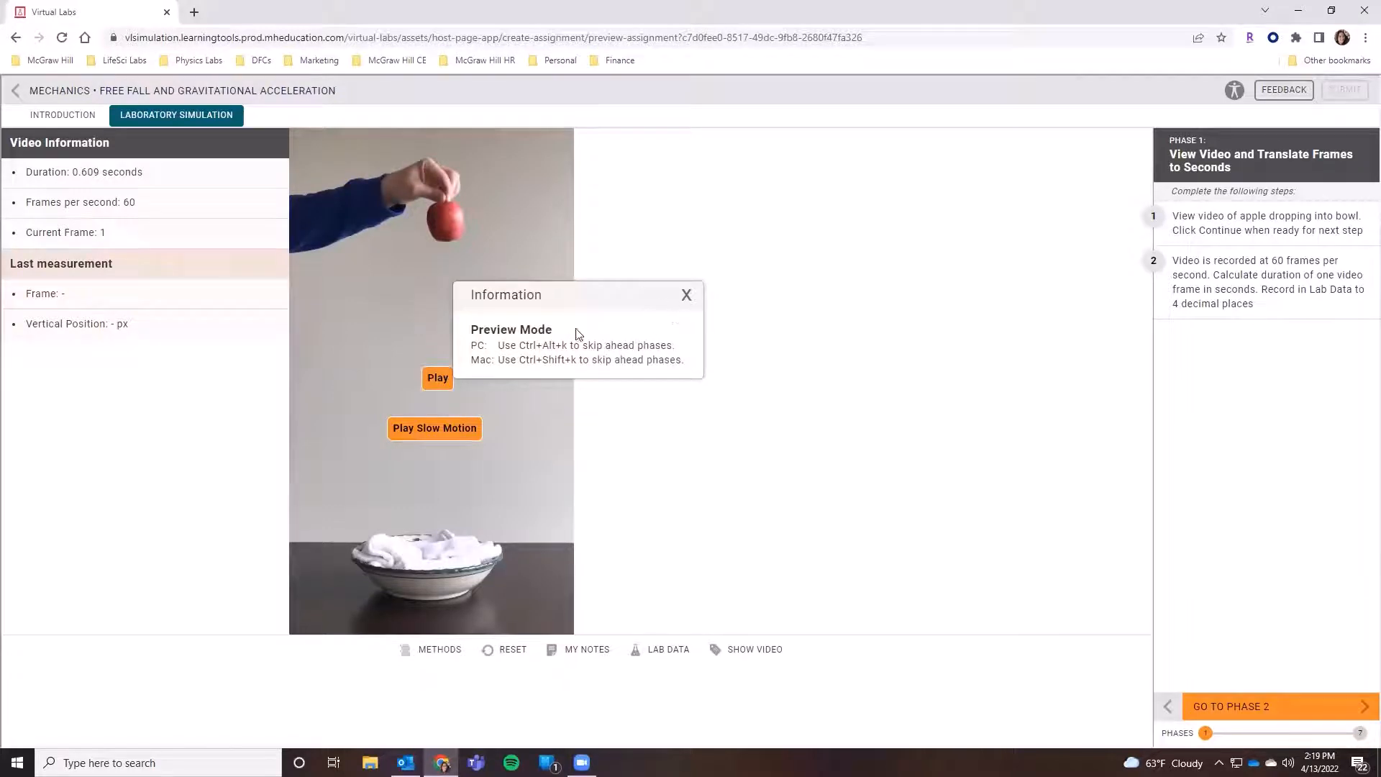
pyautogui.click(687, 296)
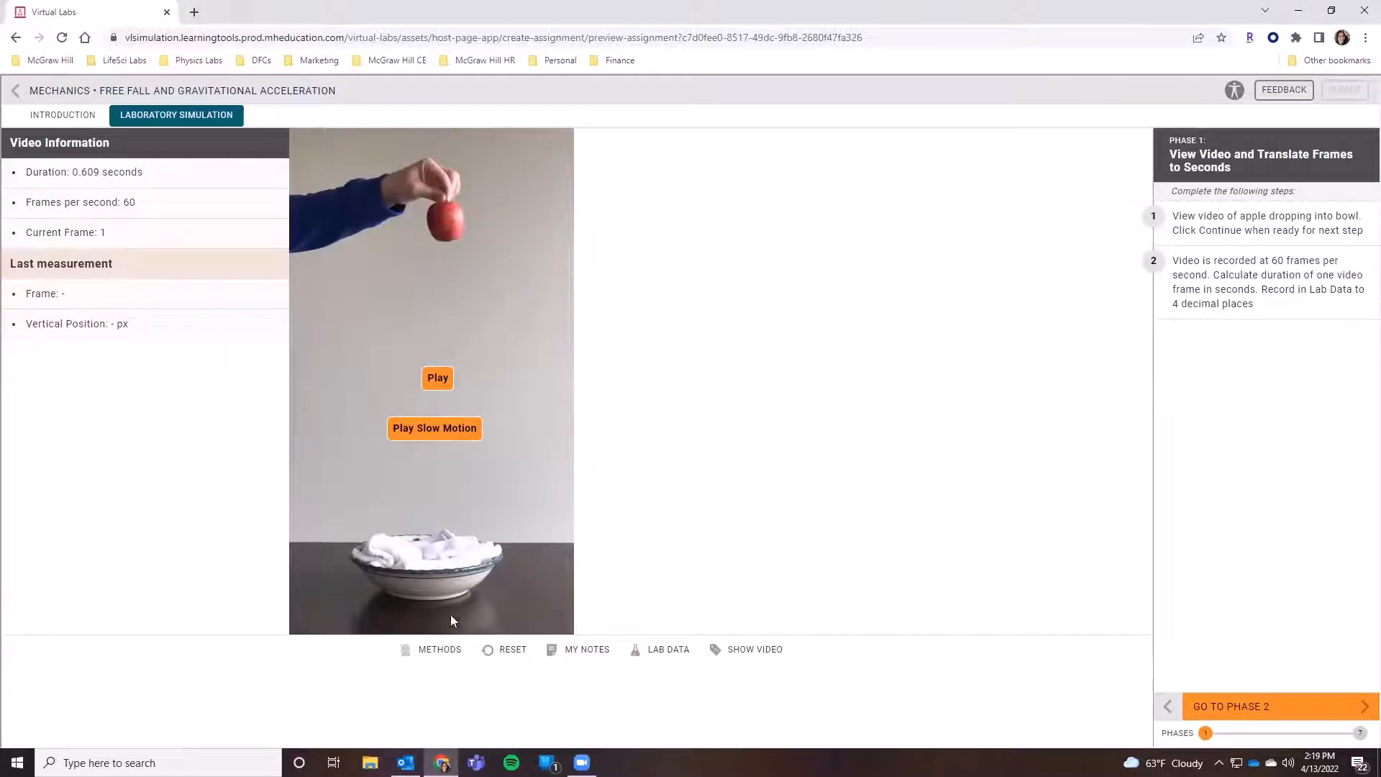
# - Review the experiment's methods list and play the video of the apple dropping into the bowl at normal speed
pyautogui.click(428, 651)
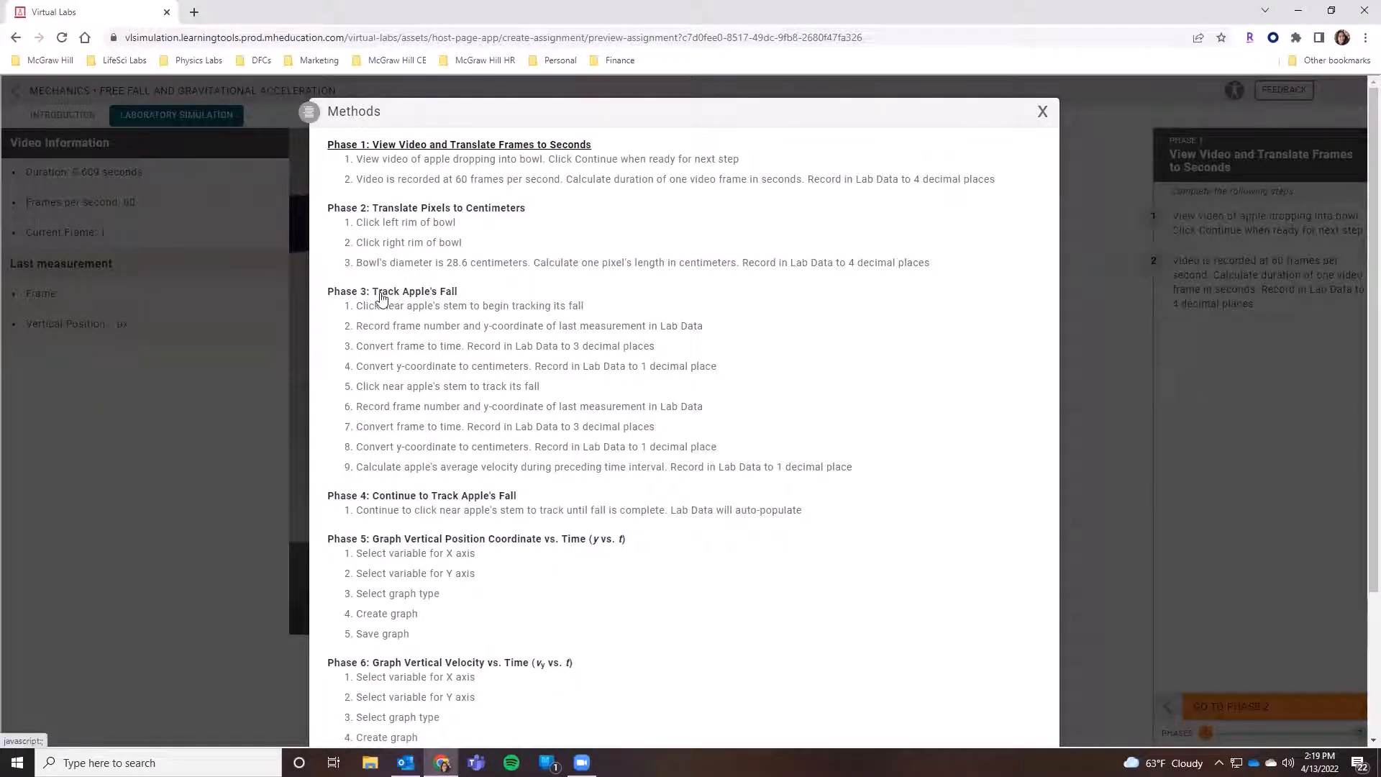
pyautogui.click(1043, 112)
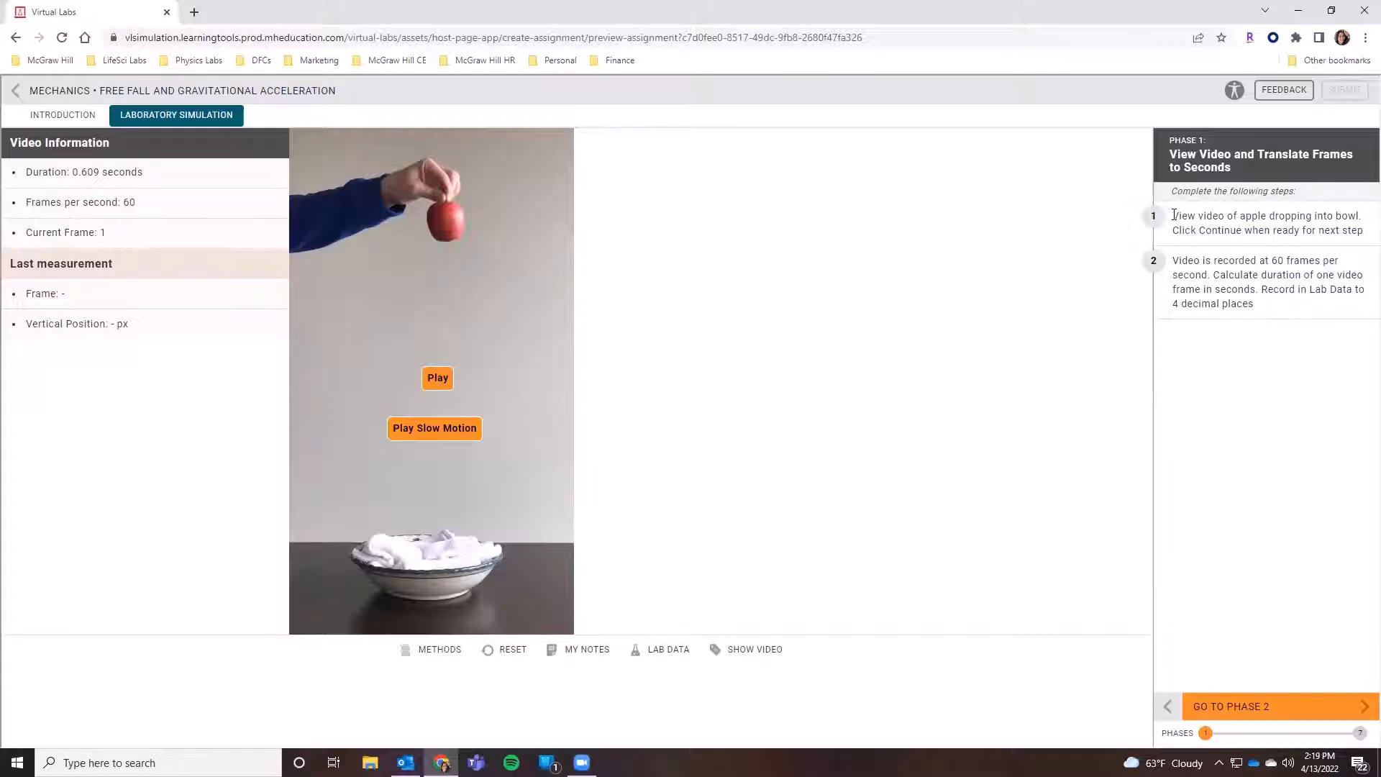
pyautogui.click(437, 379)
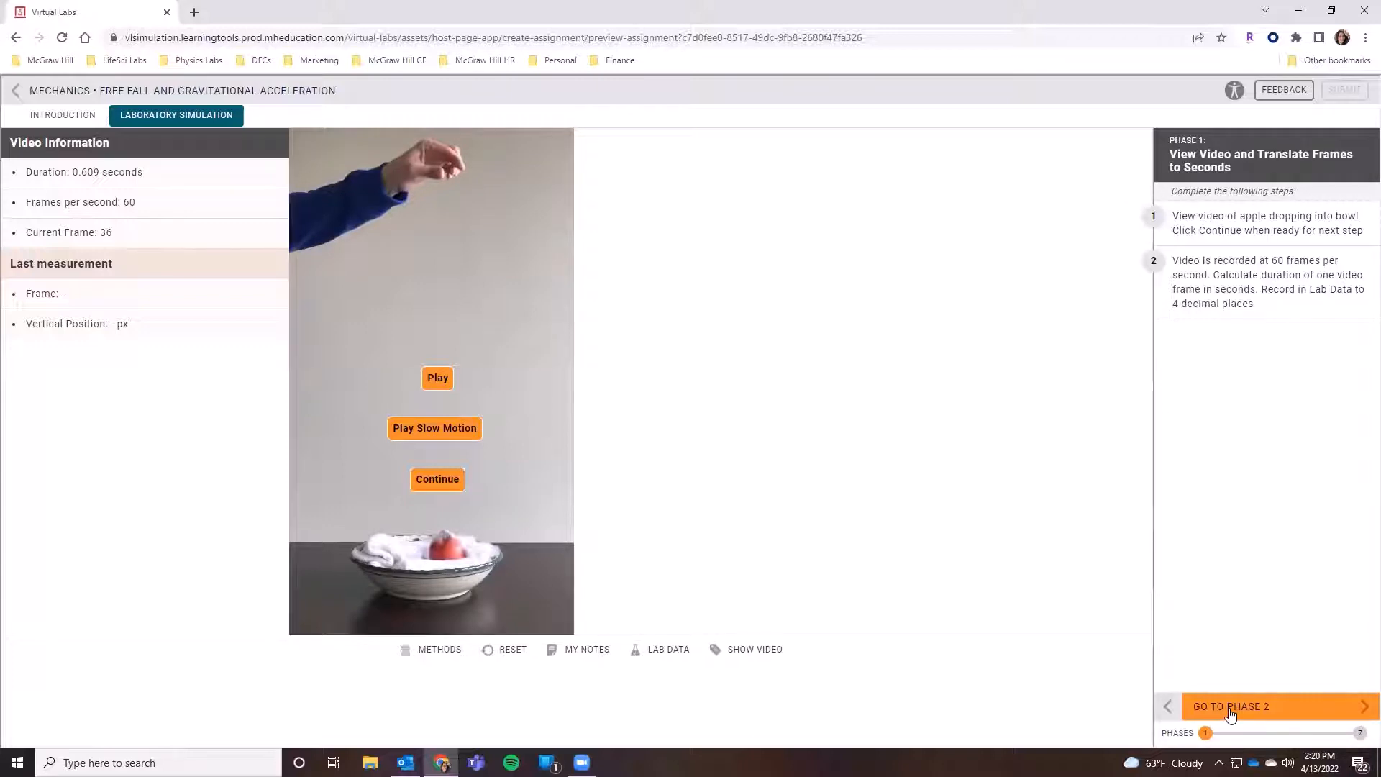
# - Continue past the video and answer the measurement question with "After the hand releases the apple (Frame 17 of 36)"
pyautogui.click(439, 481)
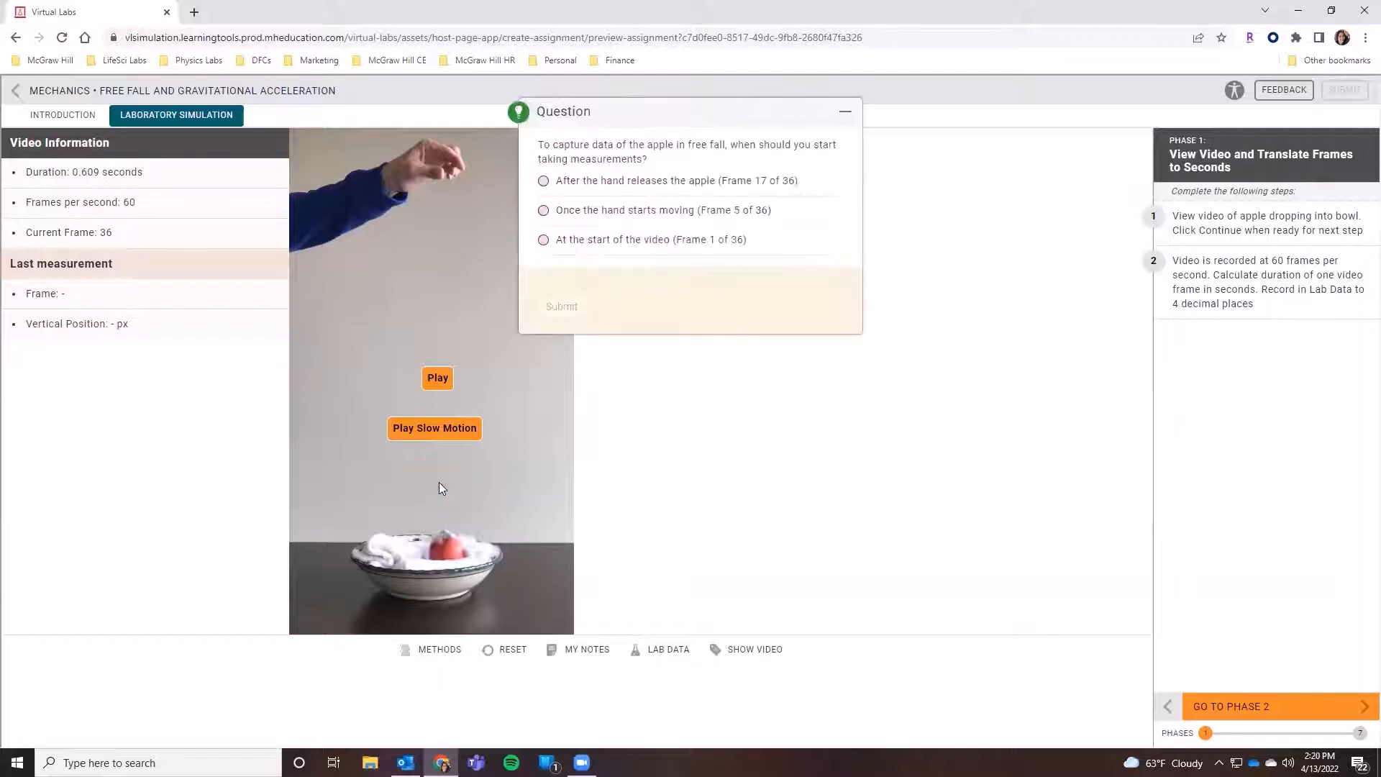
pyautogui.click(545, 184)
pyautogui.click(564, 308)
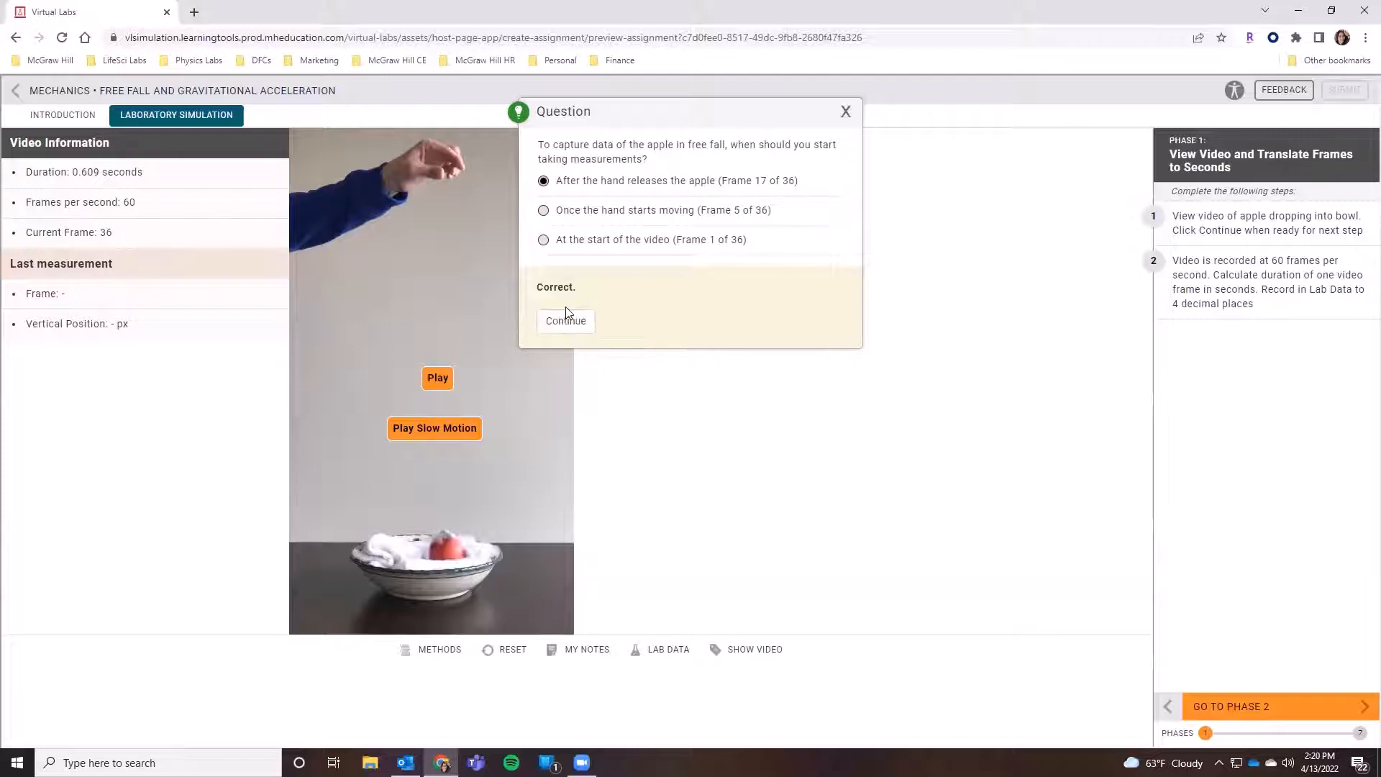
pyautogui.click(566, 321)
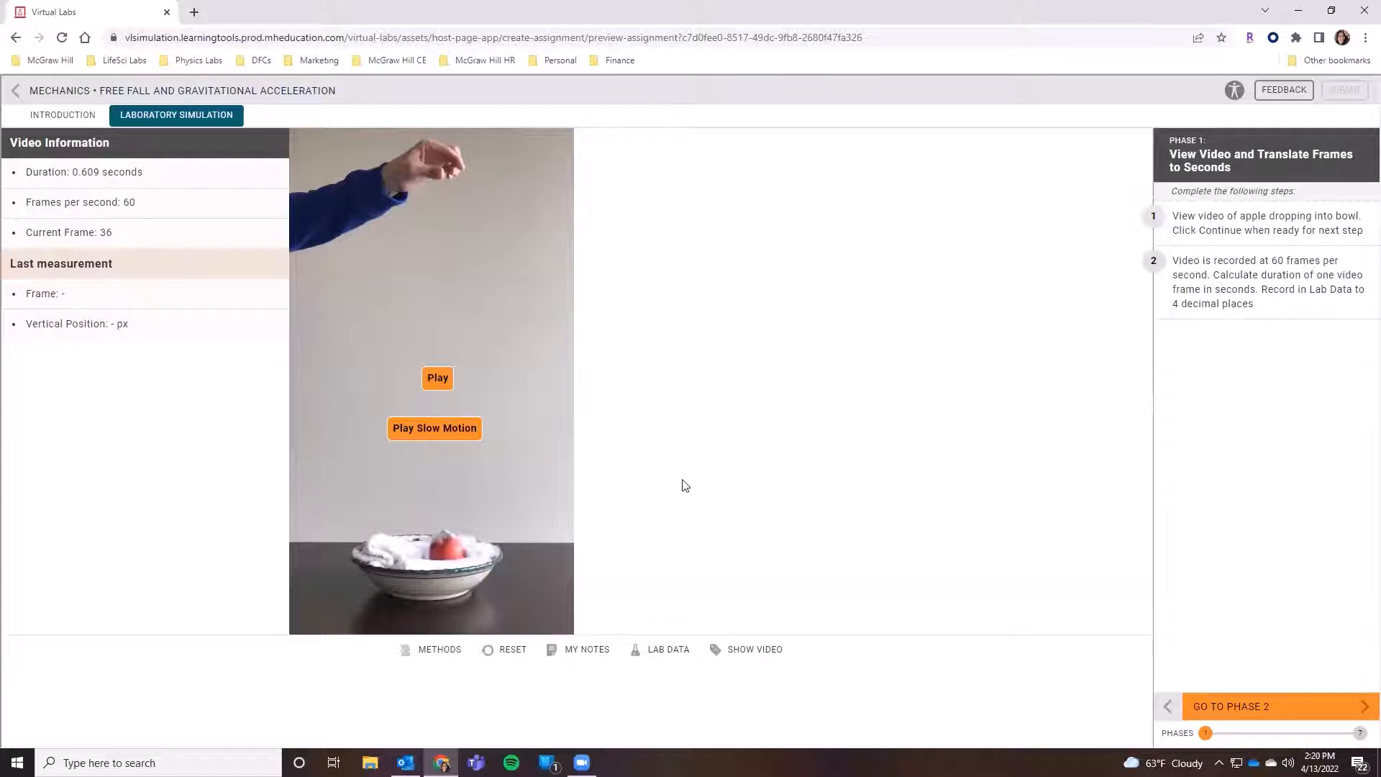
# - Open the Lab Data window and move it up and to the right
pyautogui.click(659, 654)
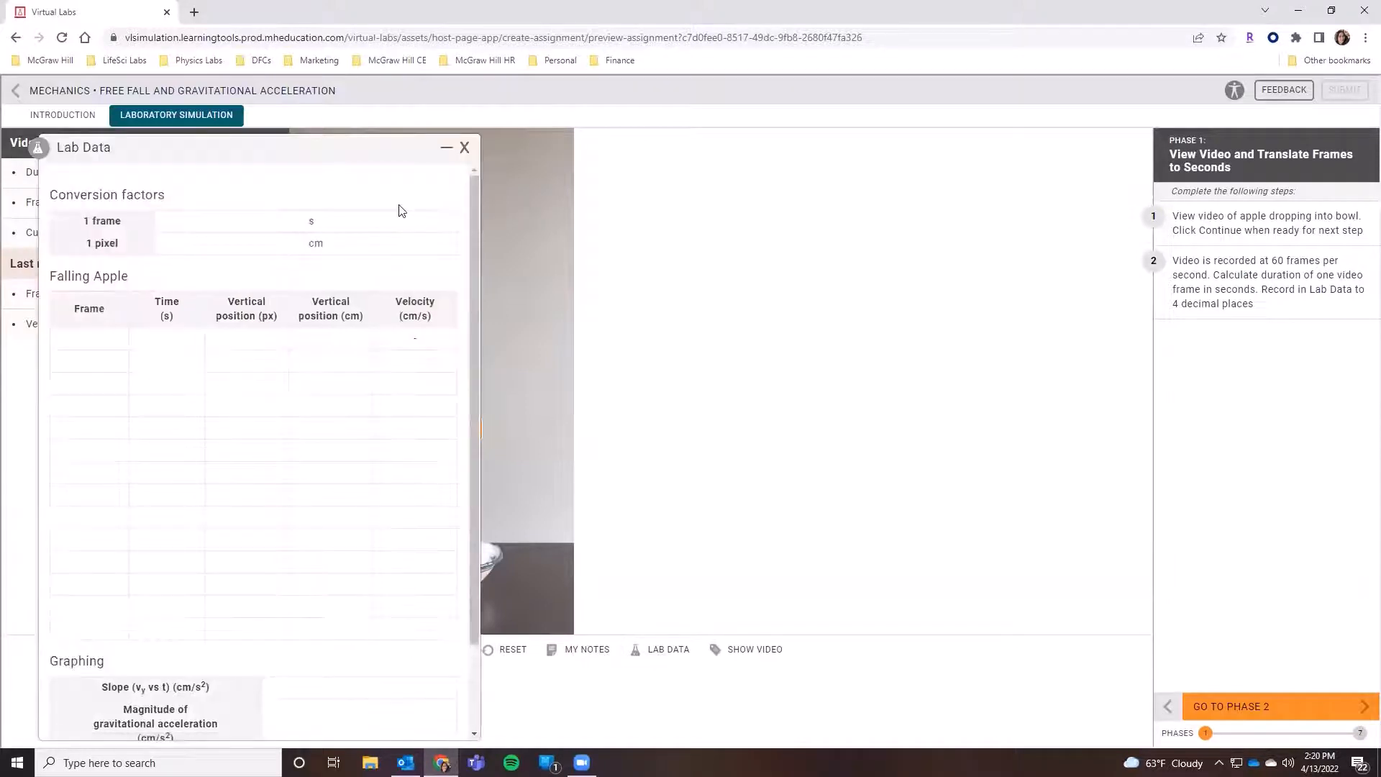
pyautogui.moveTo(333, 148); pyautogui.dragTo(461, 97)
# - Try 1.67 s as the duration of one frame in the conversion factors
pyautogui.click(401, 173)
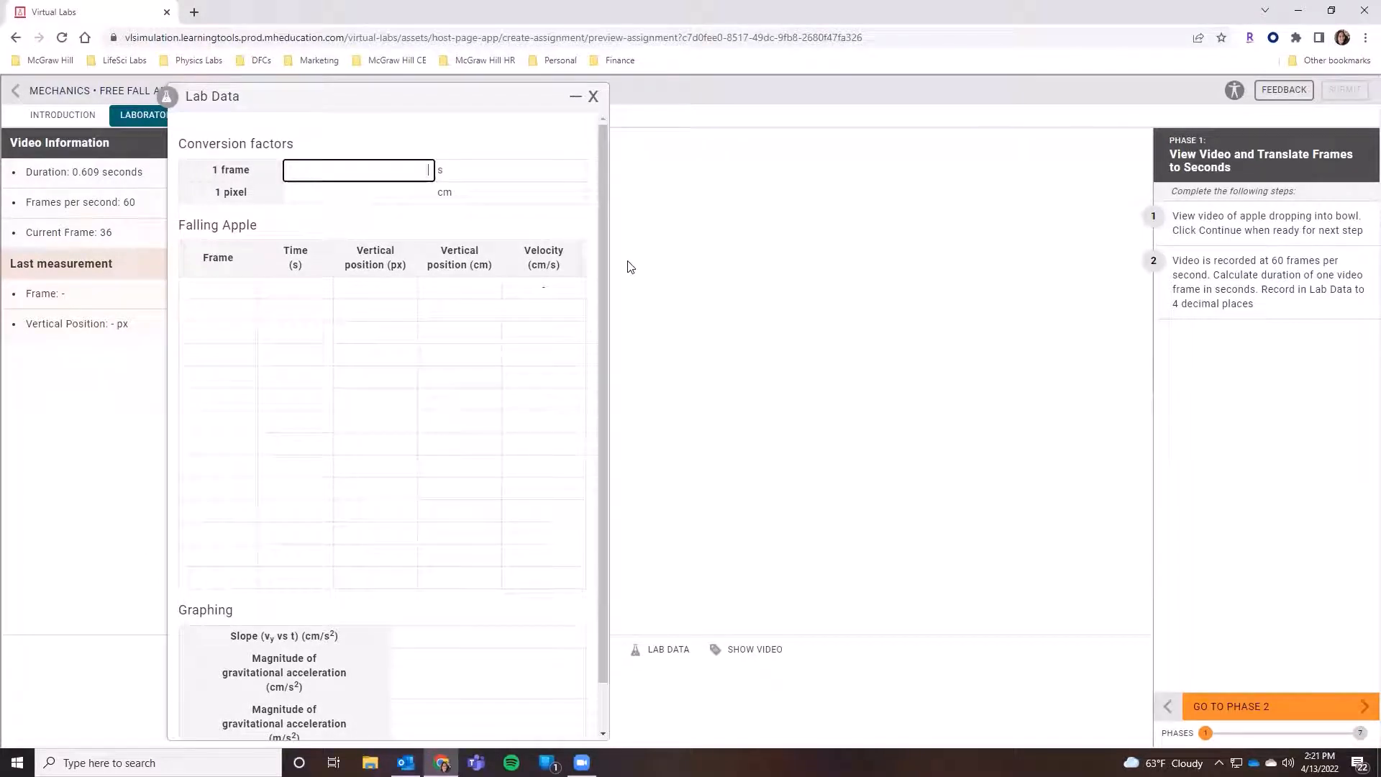
pyautogui.write('0.0167')
pyautogui.press('BackSpace')
pyautogui.press('BackSpace')
pyautogui.press('BackSpace')
pyautogui.press('BackSpace')
pyautogui.press('BackSpace')
pyautogui.press('BackSpace')
pyautogui.write('1.67')
pyautogui.click(463, 138)
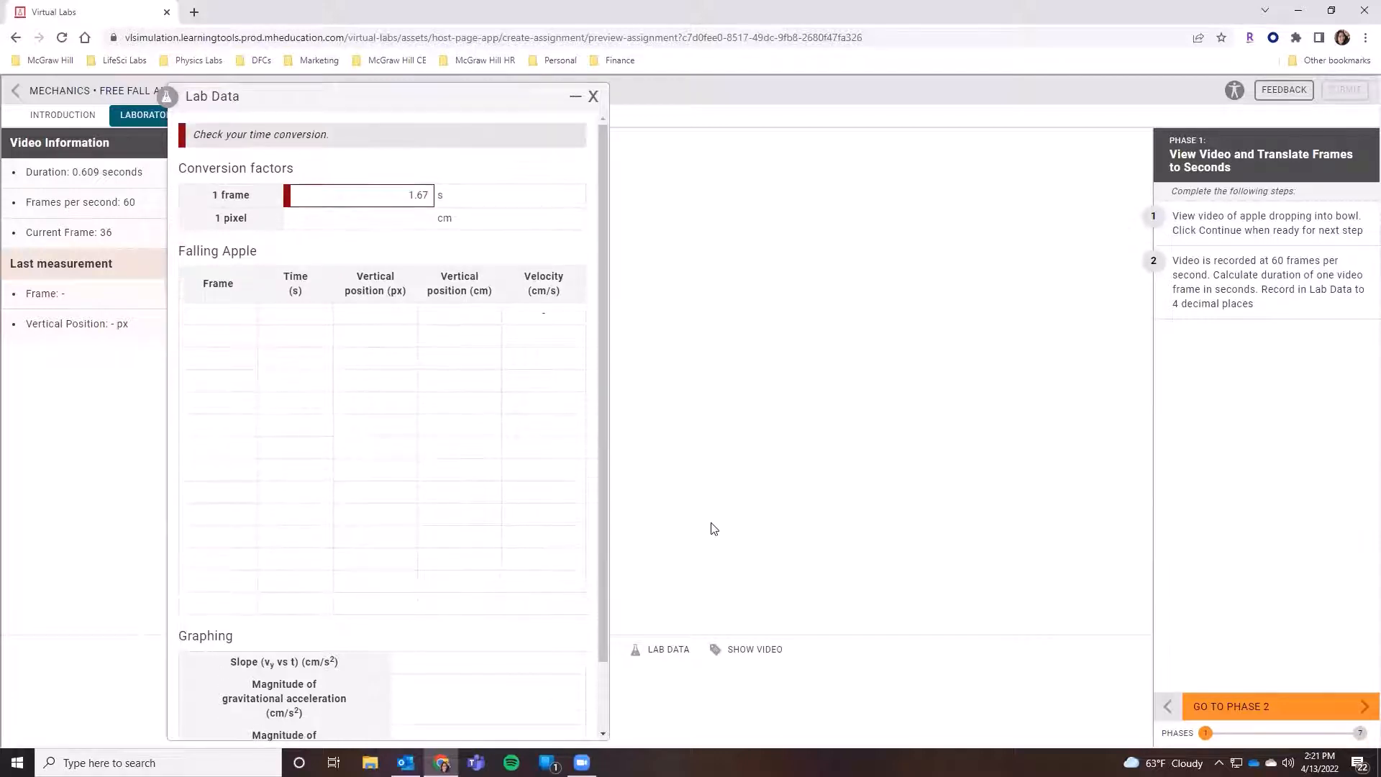
# - Correct the one-frame conversion factor to 0.0167 s and close the lab data
pyautogui.moveTo(331, 135); pyautogui.dragTo(206, 138)
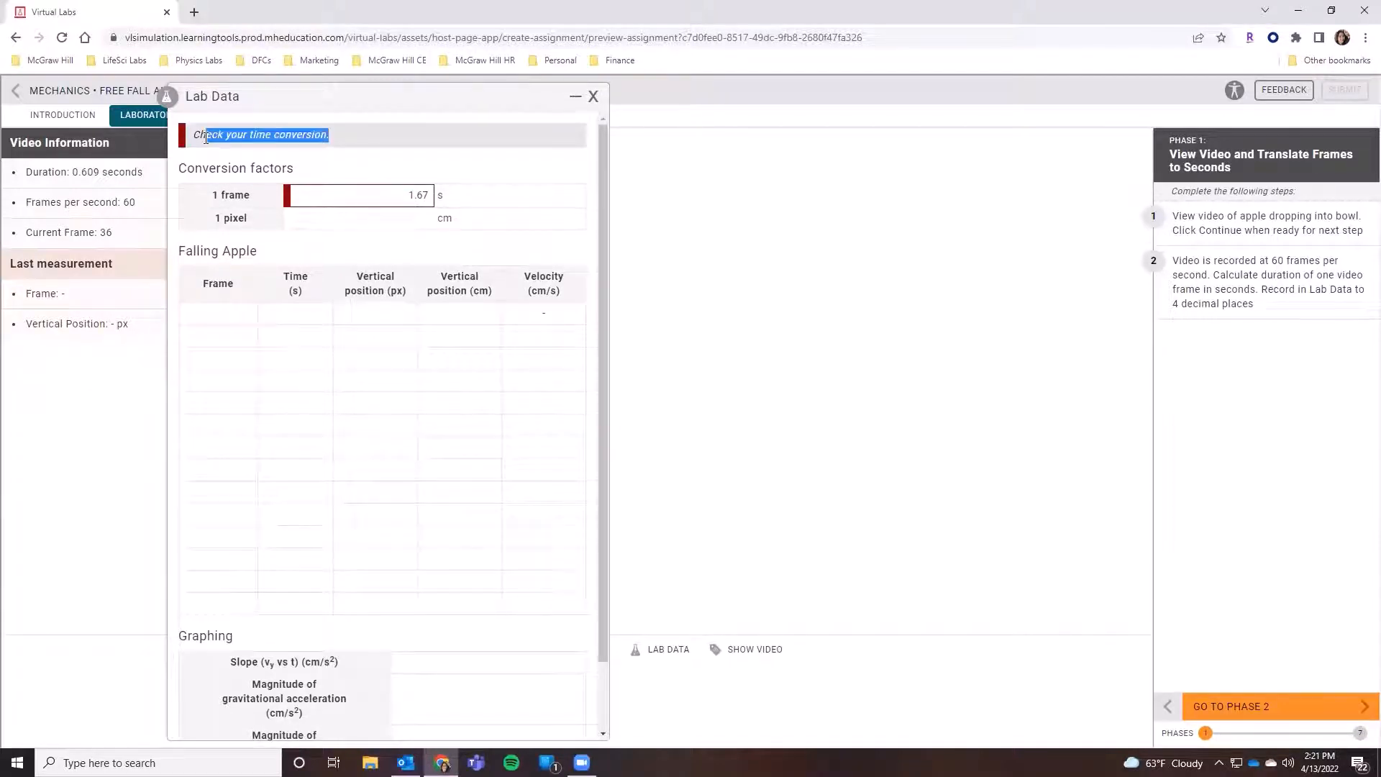
pyautogui.moveTo(389, 190); pyautogui.dragTo(598, 208)
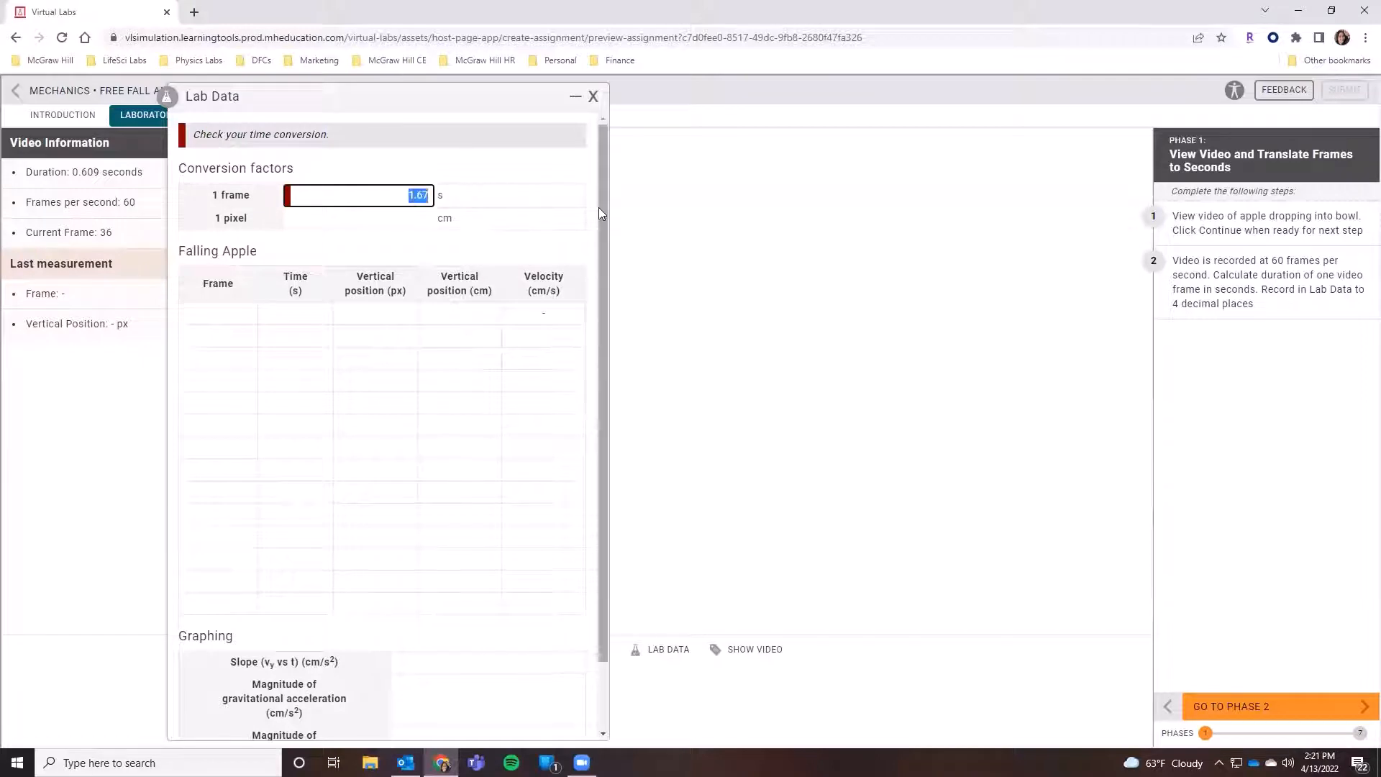
pyautogui.write('0.0167')
pyautogui.click(598, 207)
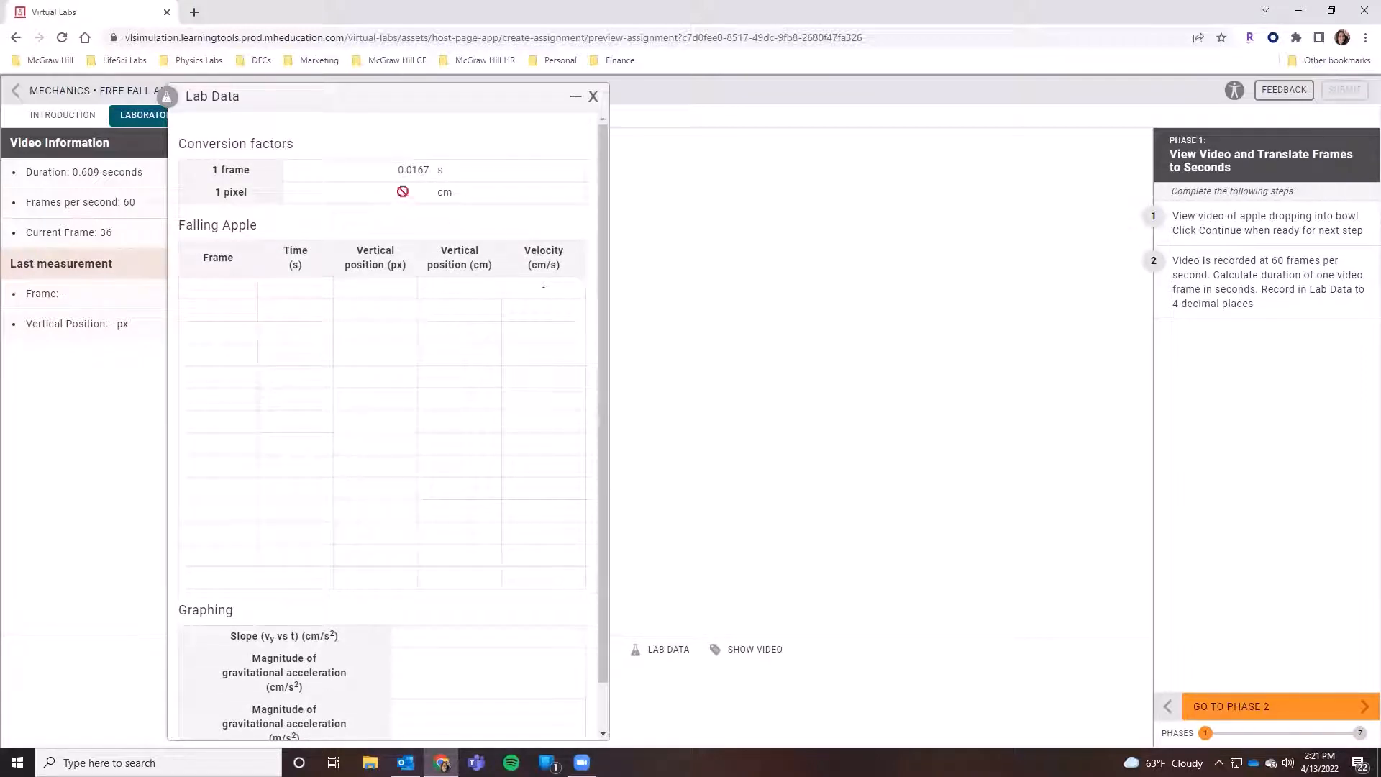
pyautogui.scroll(-1, 502, 441)
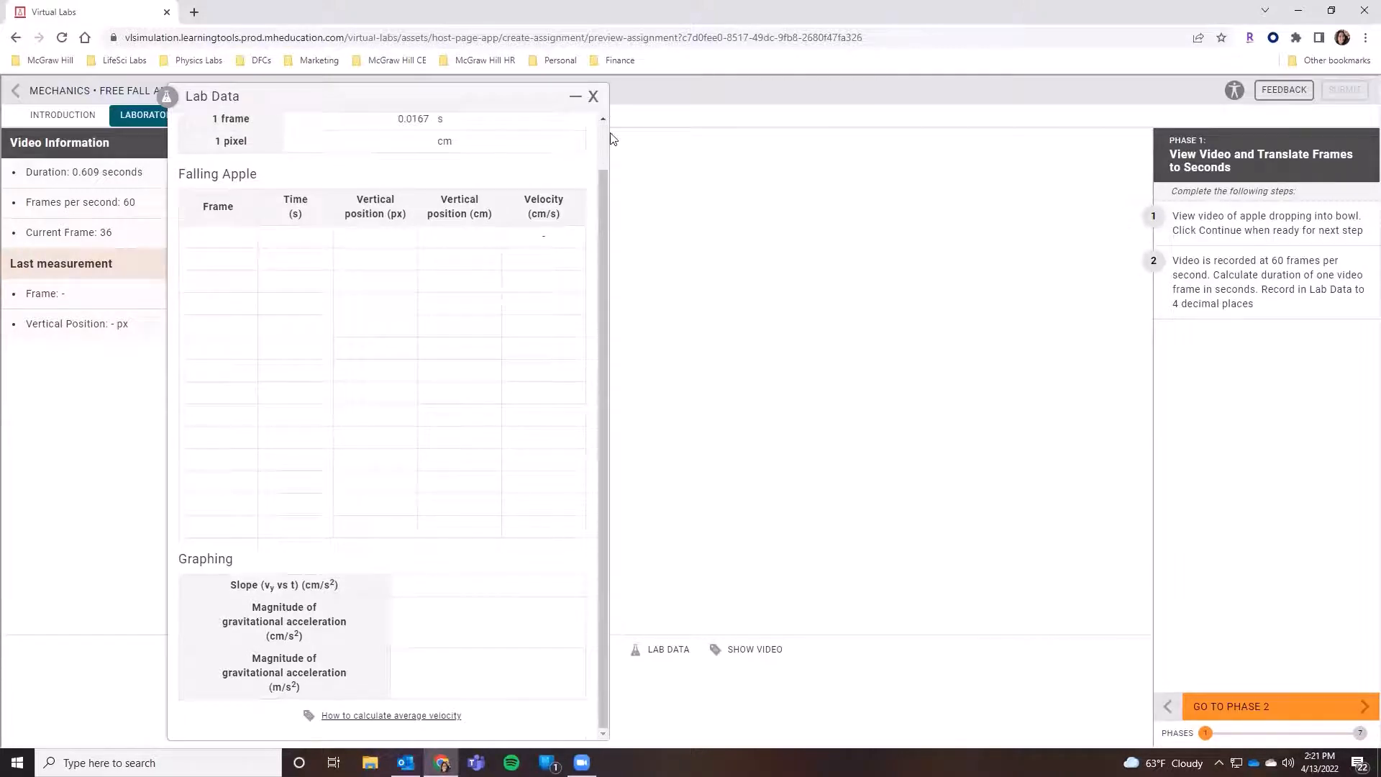
pyautogui.click(593, 101)
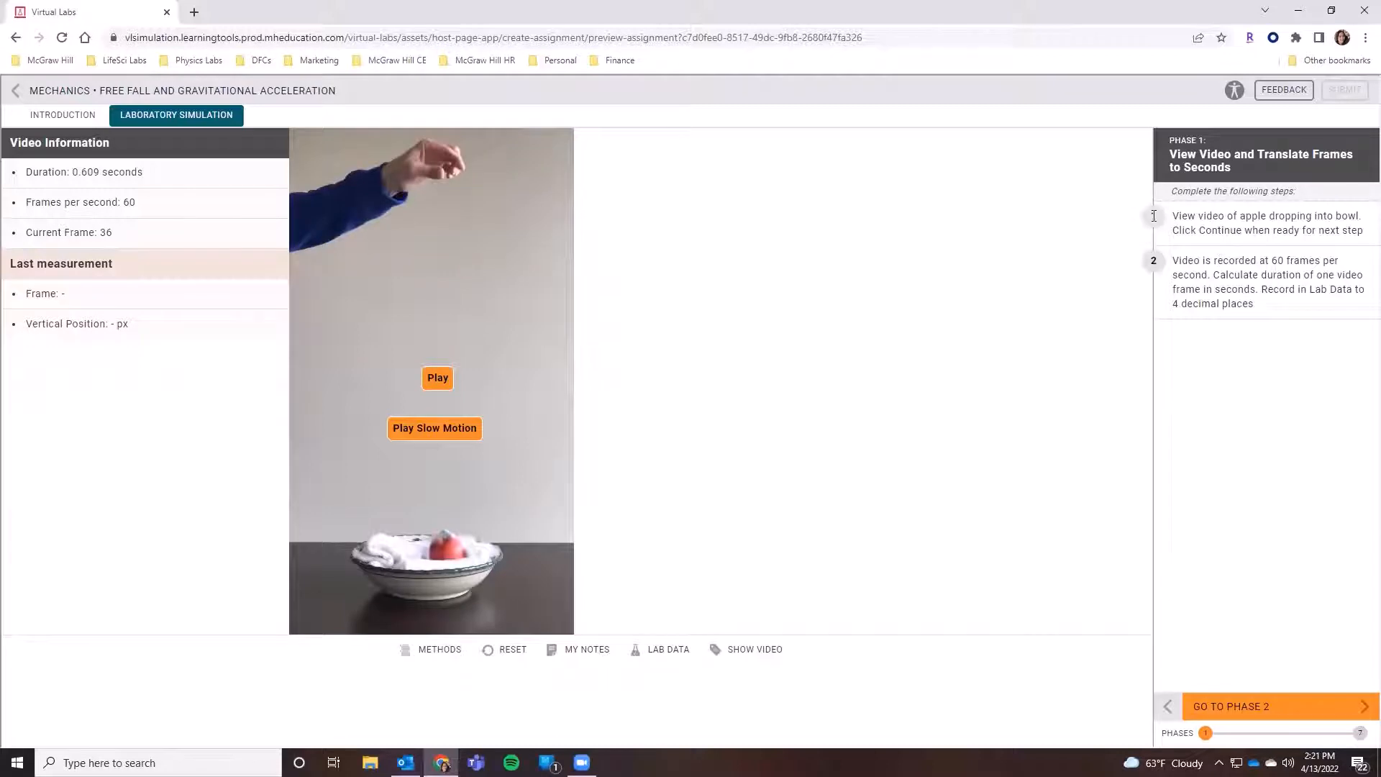
# - Advance to Phase 2 and measure the bowl's diameter in pixels by marking its left and right rims
pyautogui.click(1300, 709)
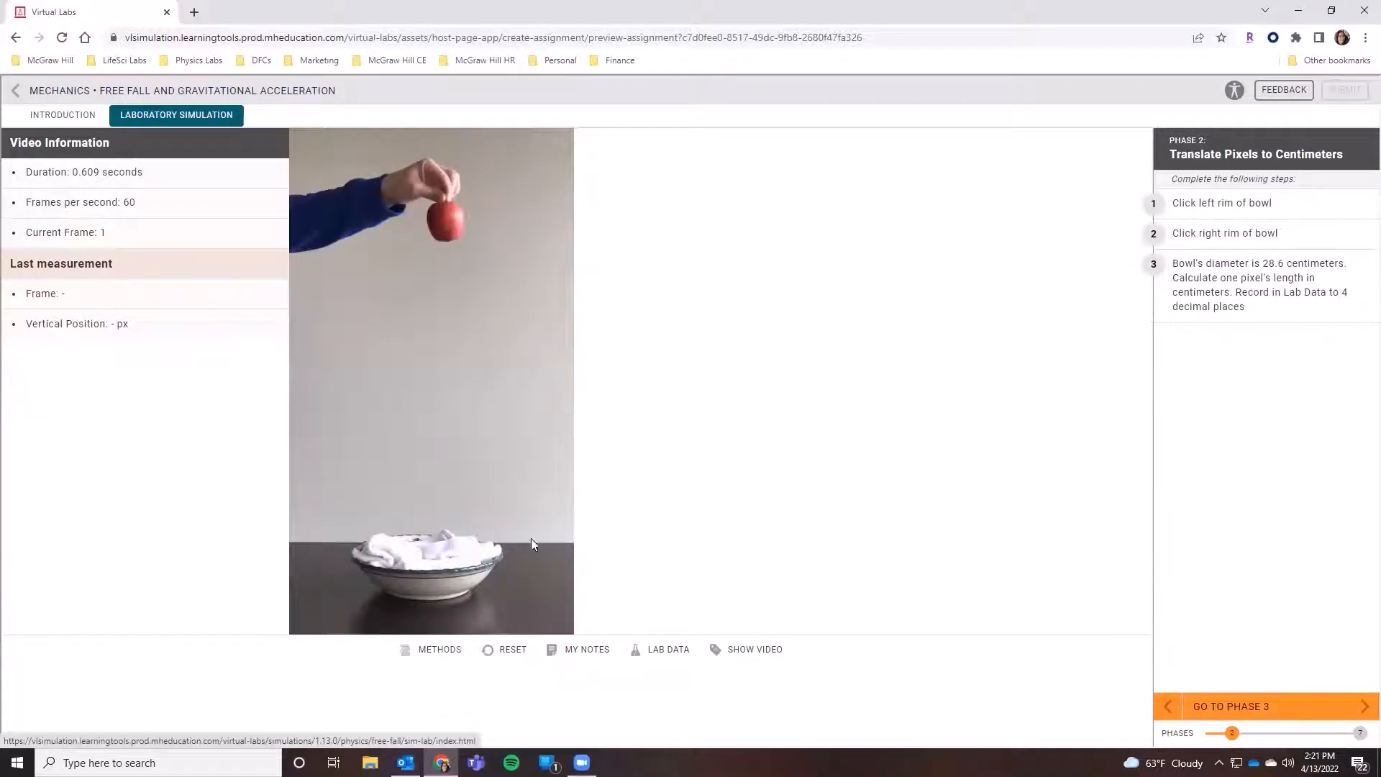
pyautogui.click(352, 554)
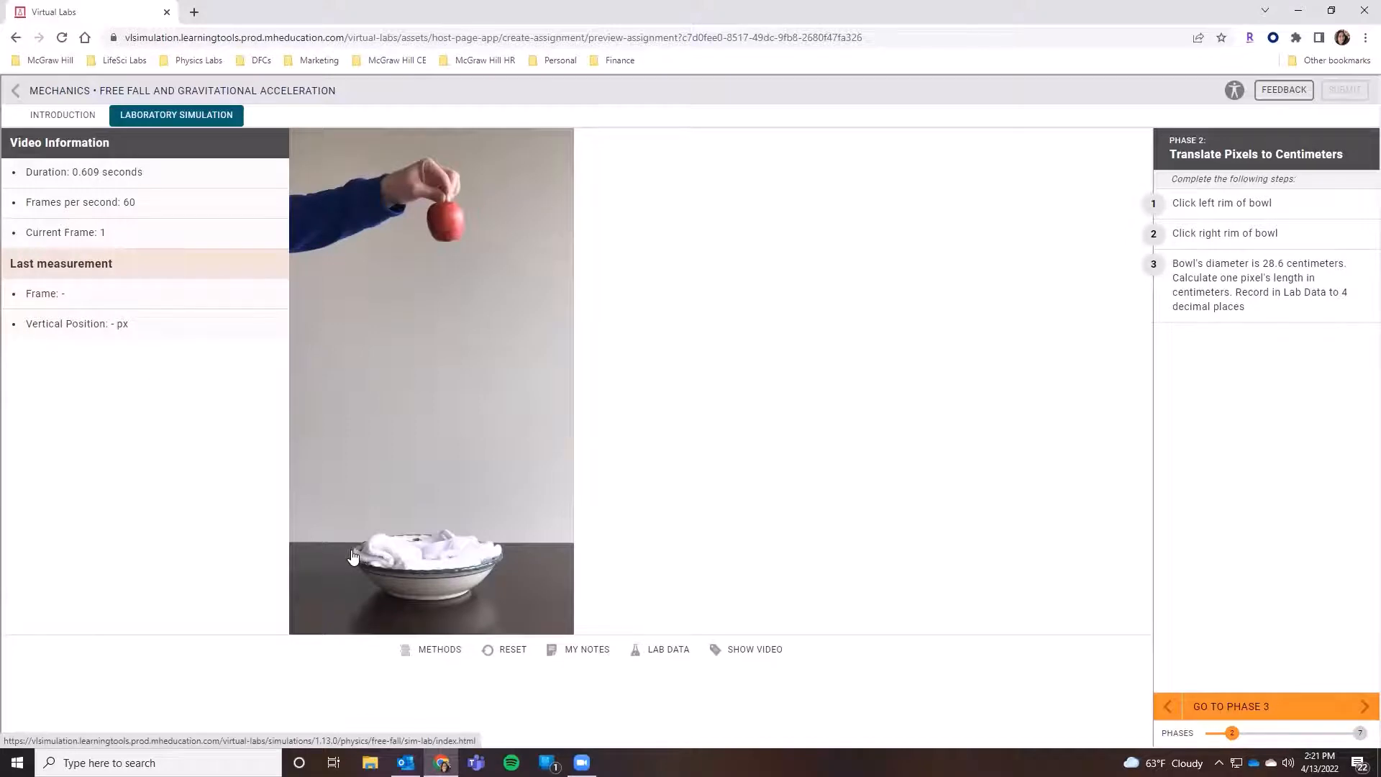
pyautogui.click(502, 553)
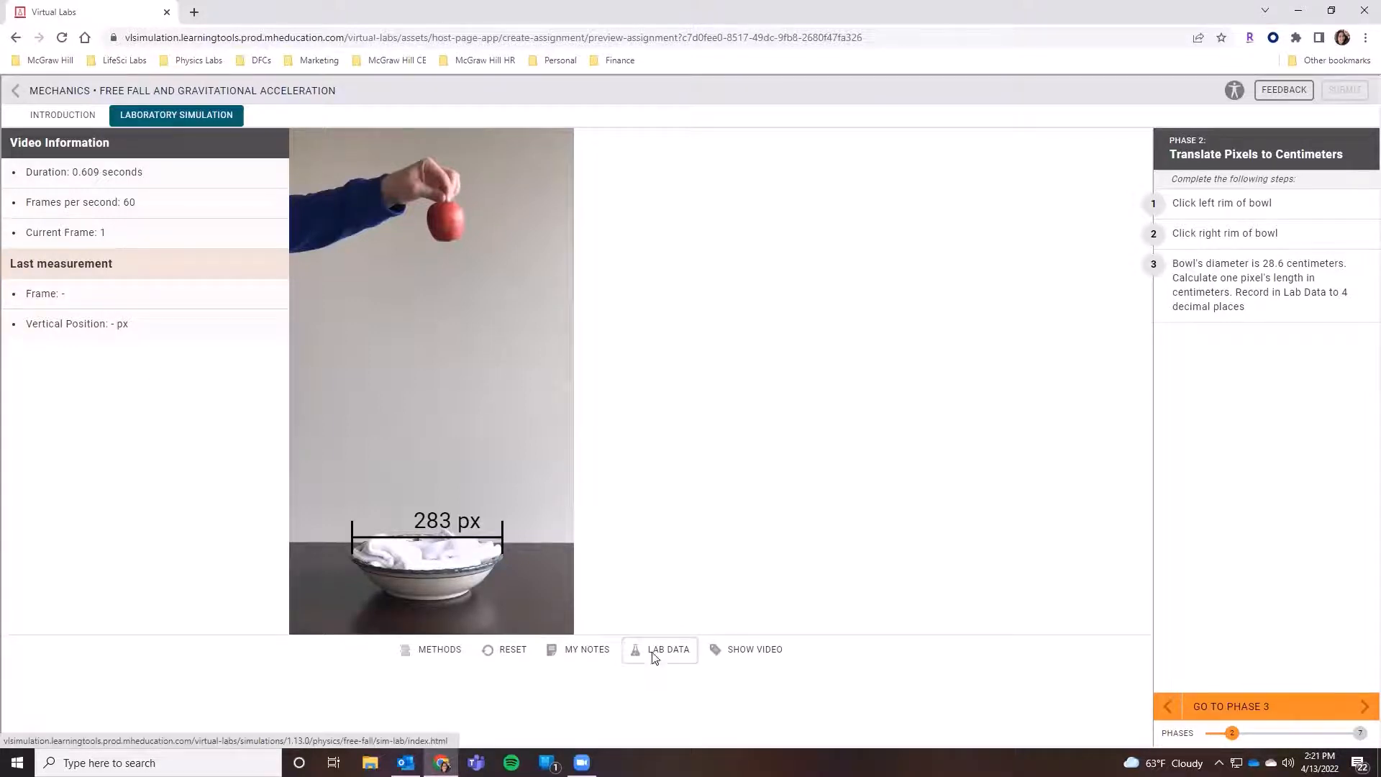
# - Record 0.1011 cm as the length of one pixel in the lab data, then close it
pyautogui.click(653, 656)
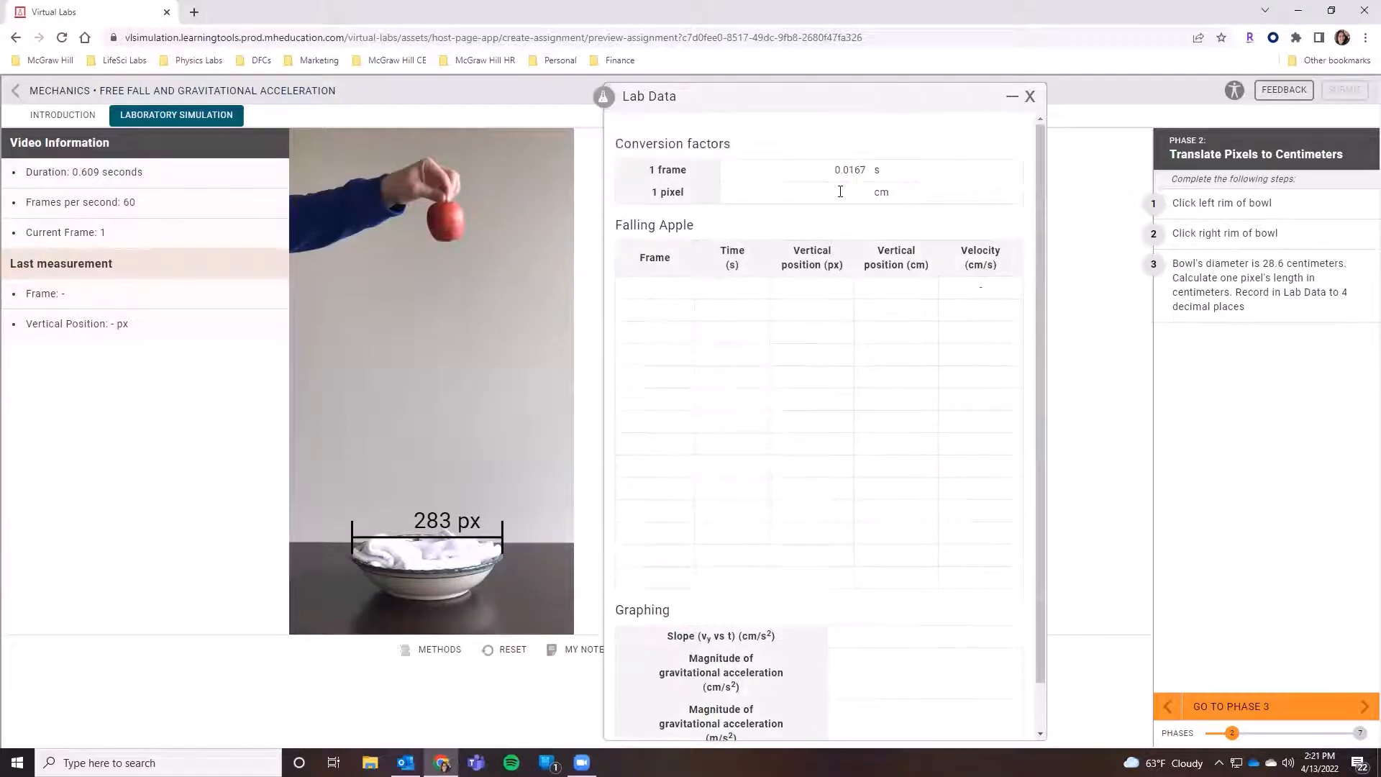
pyautogui.click(841, 192)
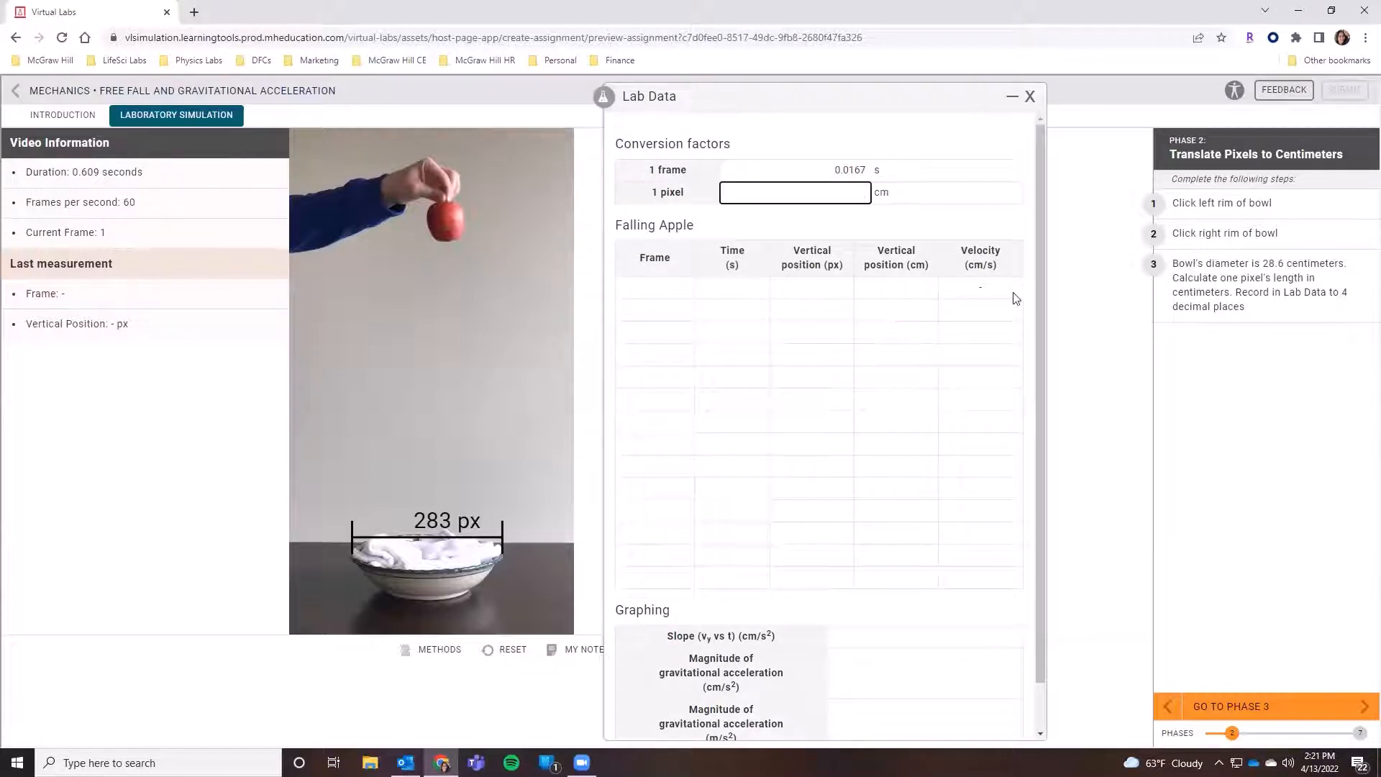
pyautogui.write('0.1011')
pyautogui.click(896, 215)
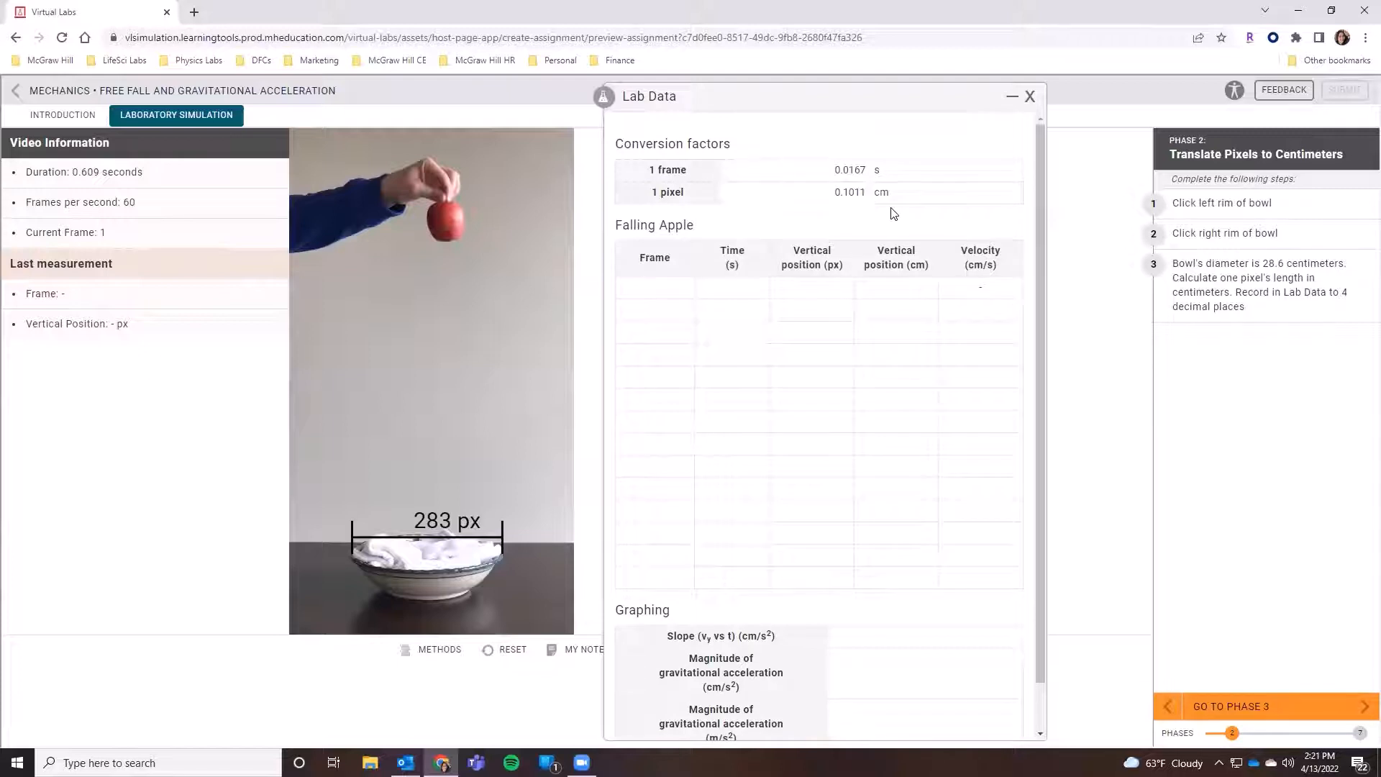
pyautogui.click(1029, 95)
# - Advance to Phase 3 and mark the apple's position near its stem in frame 17
pyautogui.click(1255, 709)
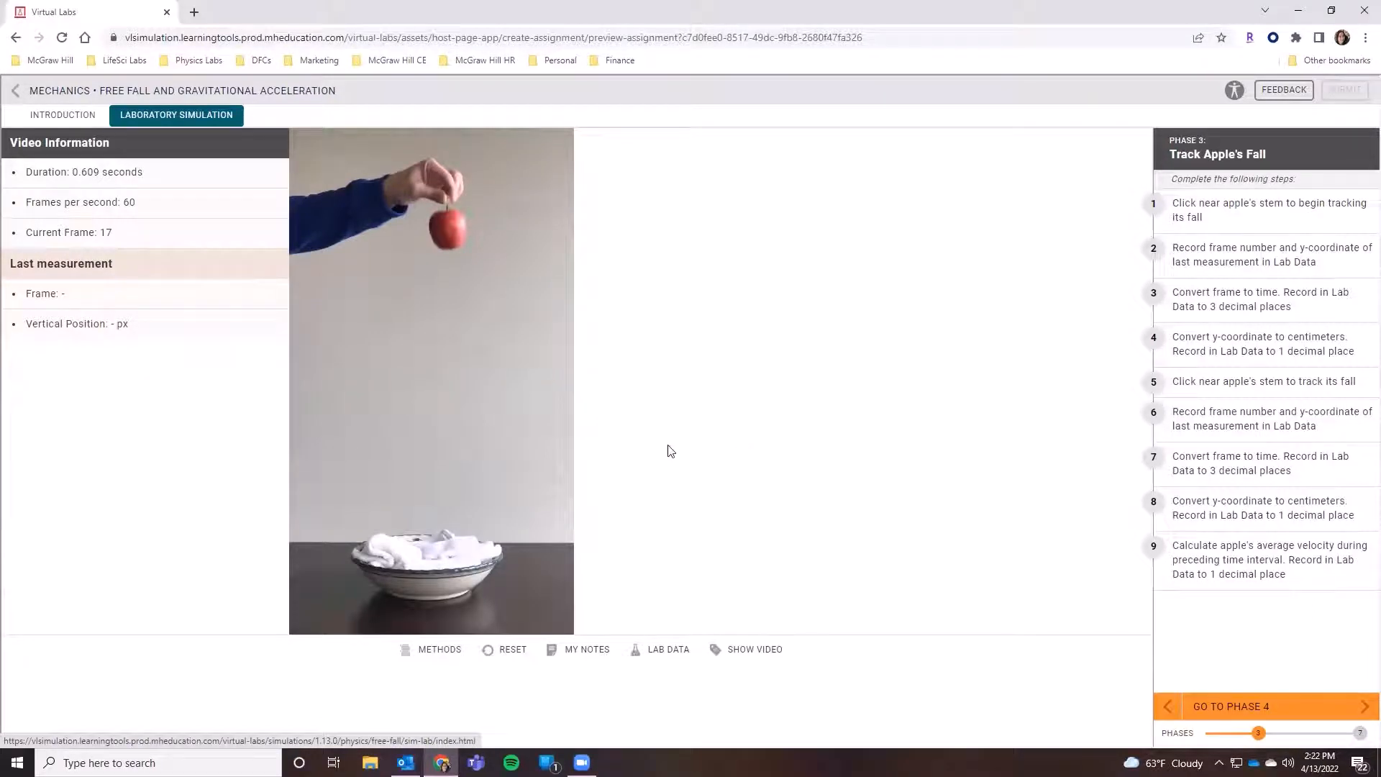
pyautogui.click(447, 210)
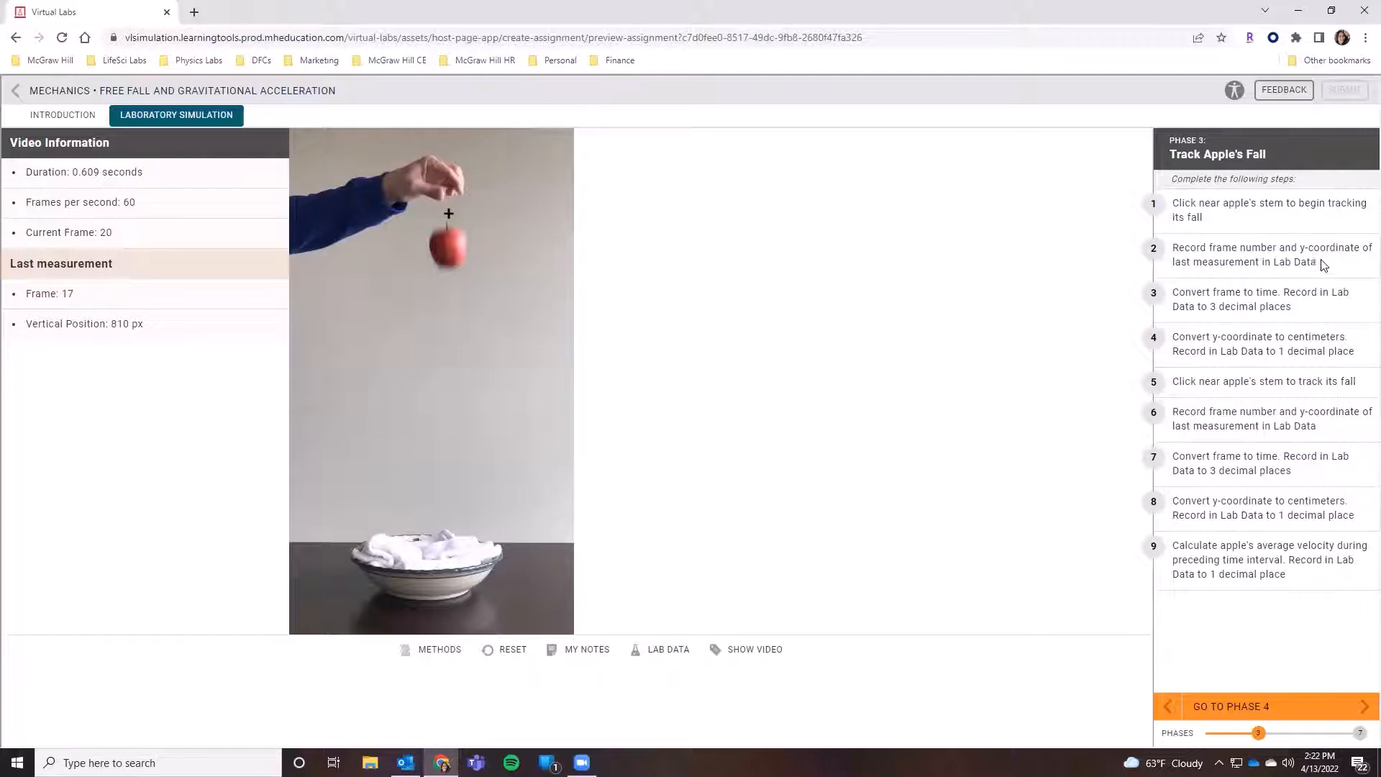
pyautogui.tripleClick(1275, 254)
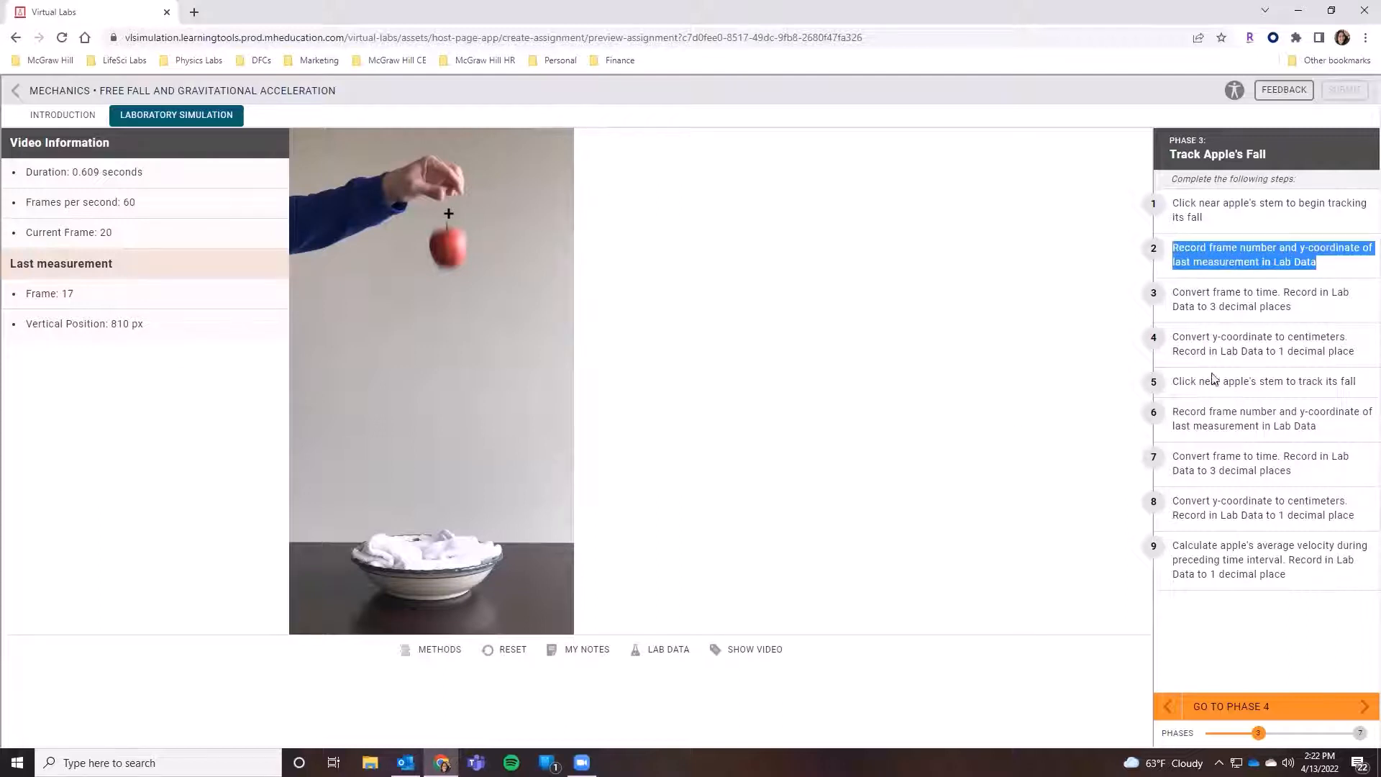
# - Record the first Falling Apple row in the lab data: frame 17, time 0.284 s, vertical position 810 px and 81.9 cm
pyautogui.click(660, 650)
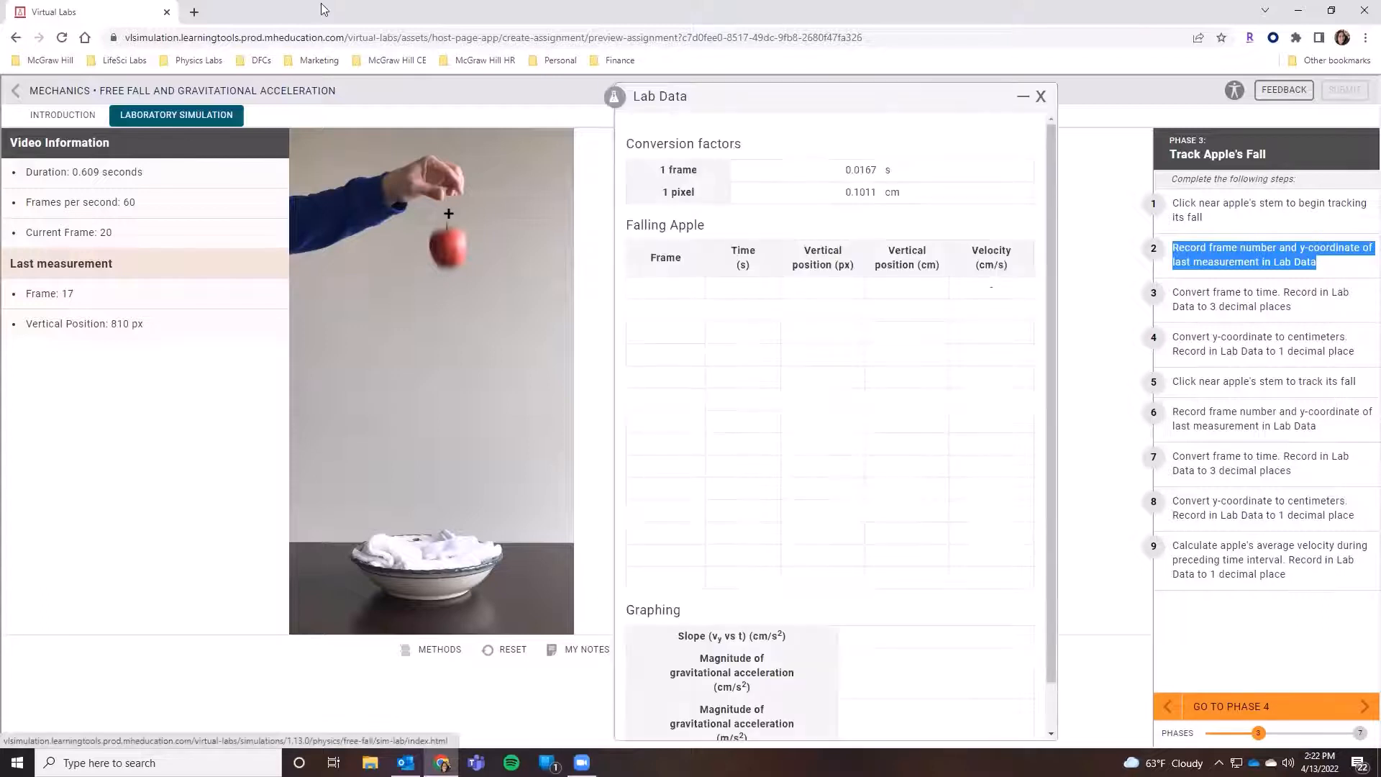
pyautogui.click(672, 289)
pyautogui.write('17')
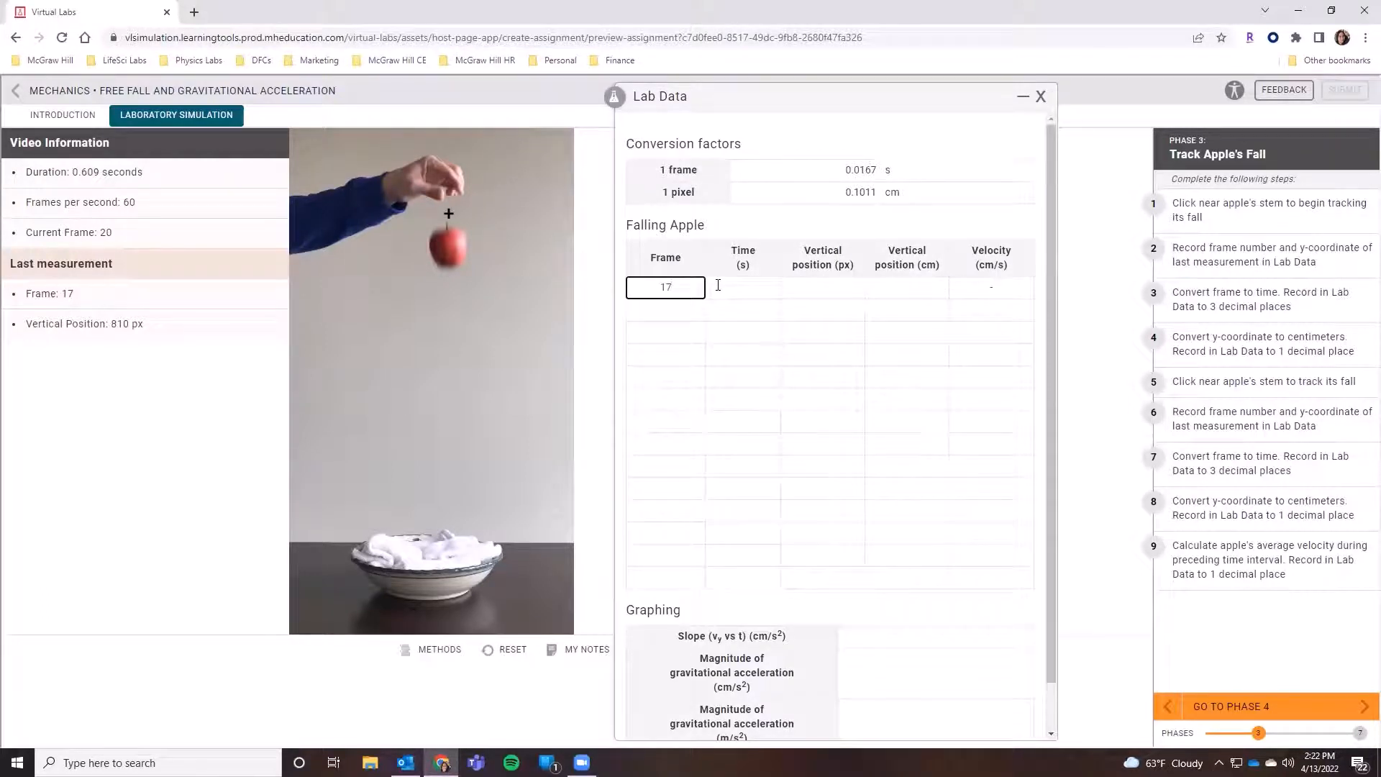
pyautogui.press('Tab')
pyautogui.write('0.284')
pyautogui.press('Tab')
pyautogui.write('810')
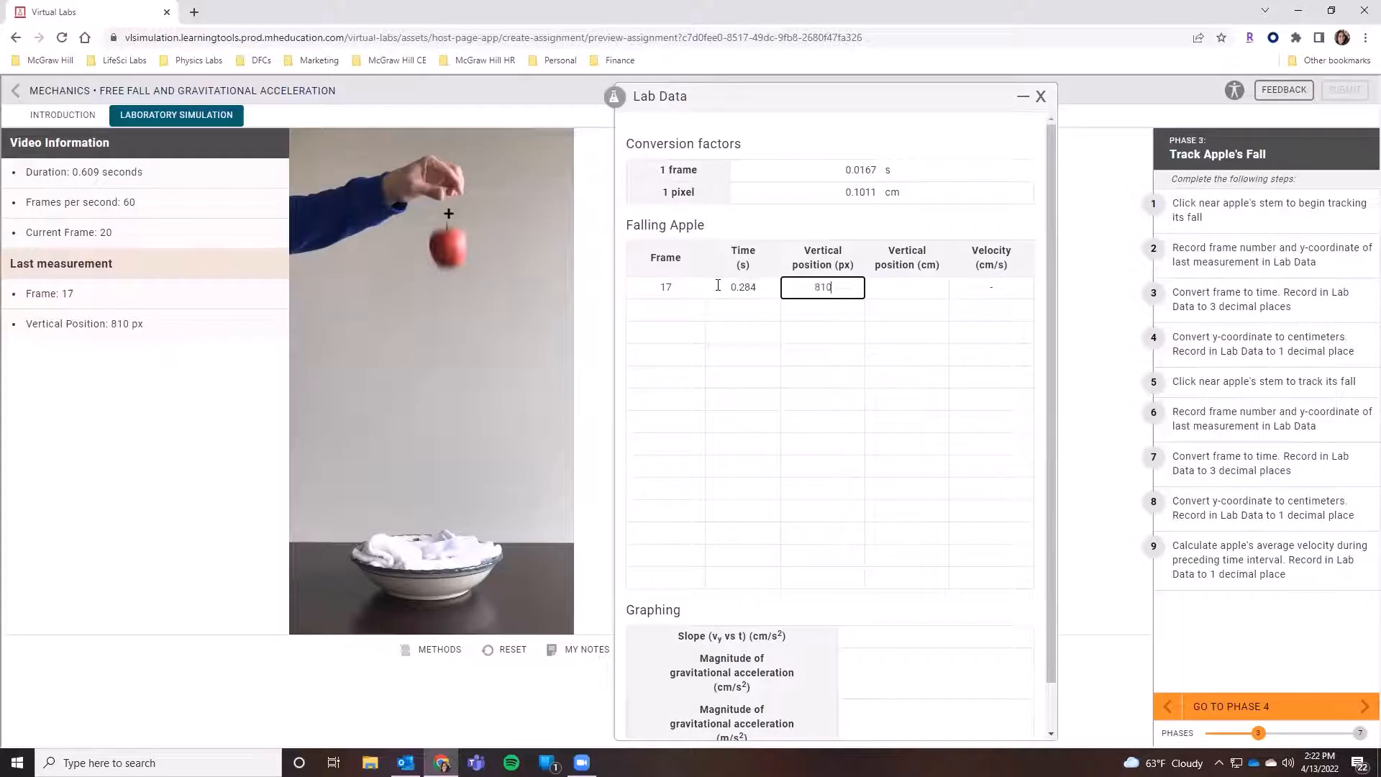
pyautogui.press('Tab')
pyautogui.write('81.9')
pyautogui.press('Tab')
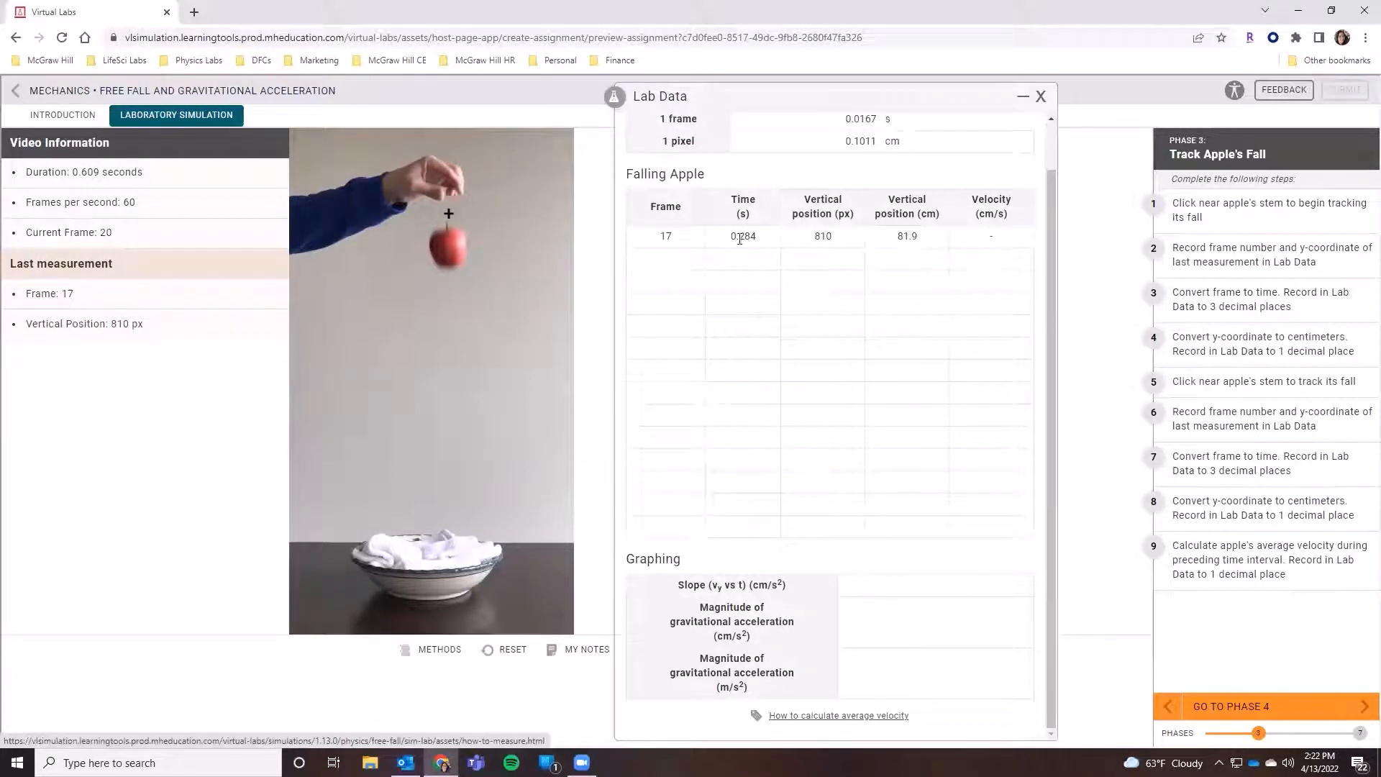
pyautogui.scroll(1, 705, 280)
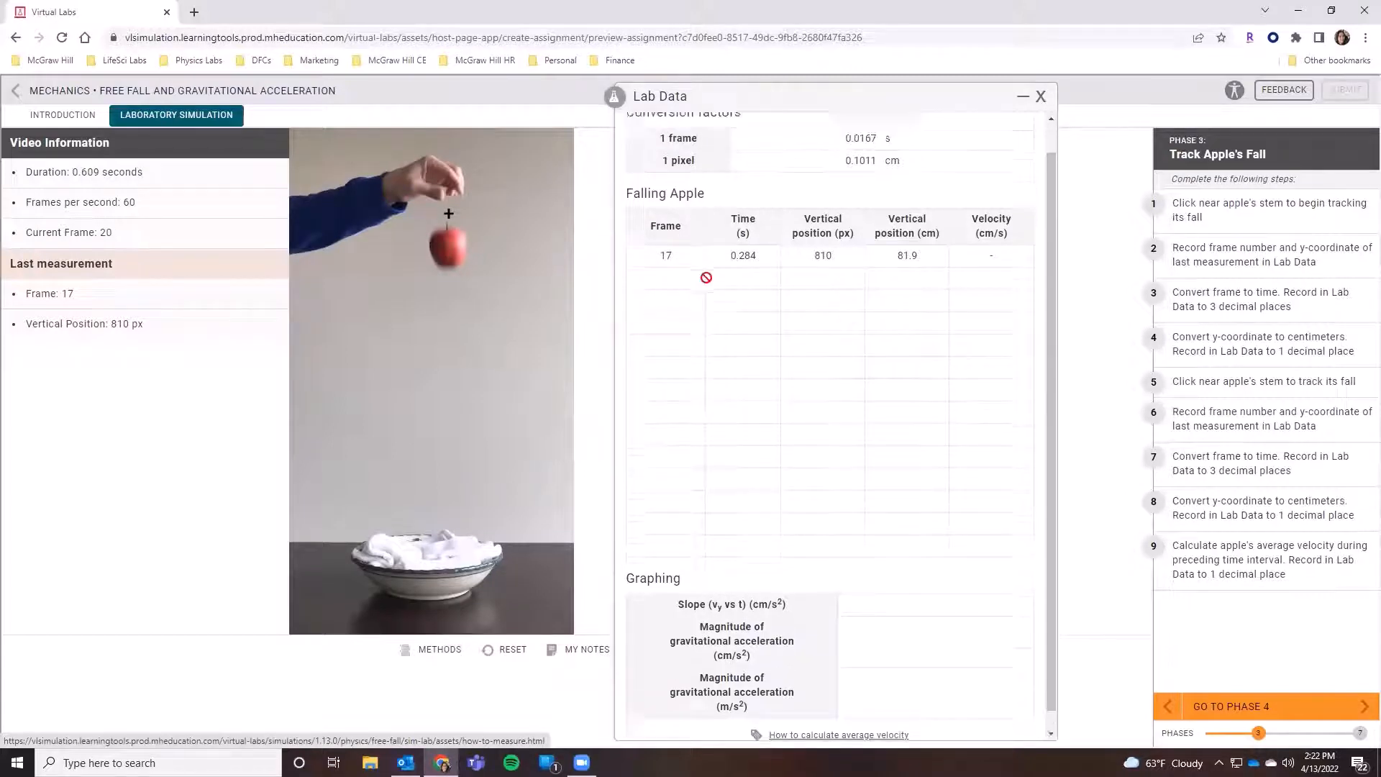
pyautogui.click(1041, 97)
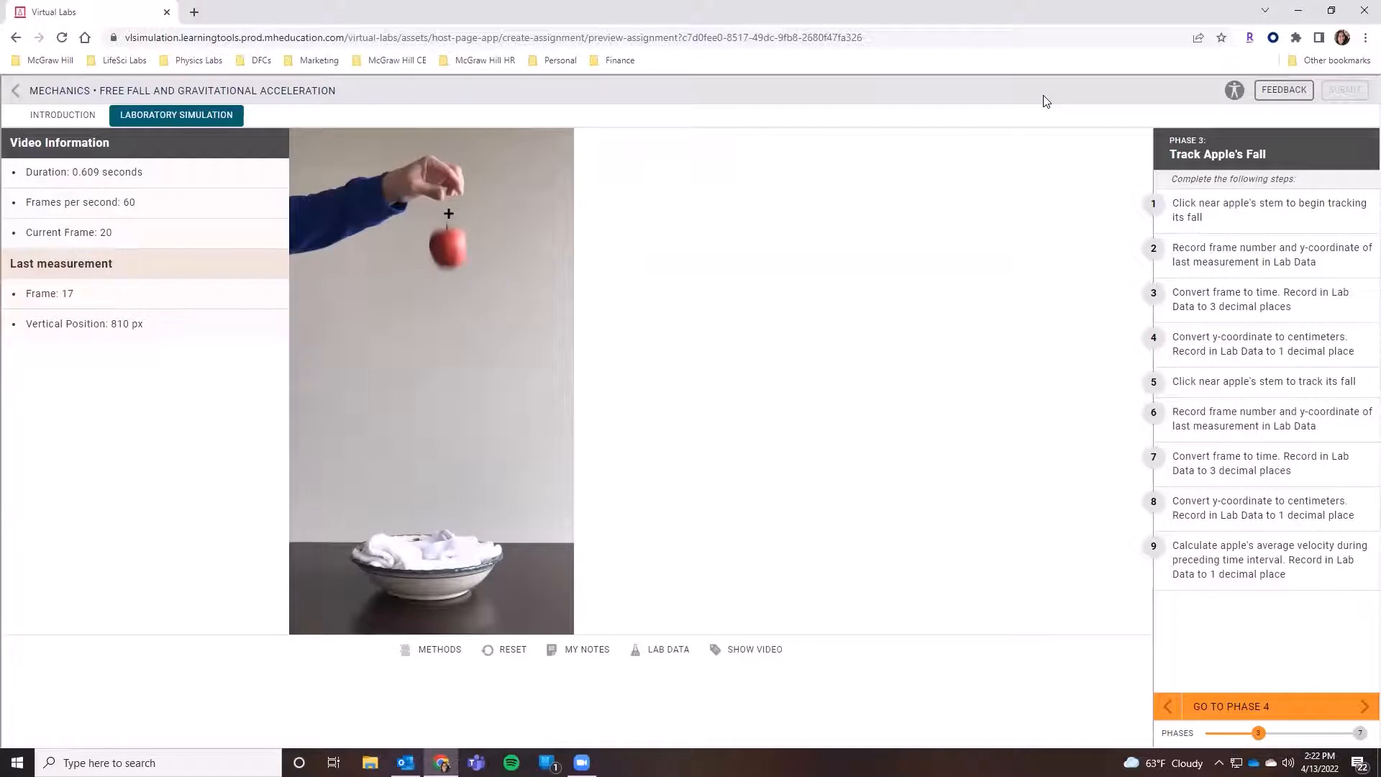
# - Mark the apple's position in frame 20 and record it in the lab data's second row: frame 20, 0.334 s, 784 px, 79.3 cm
pyautogui.click(447, 228)
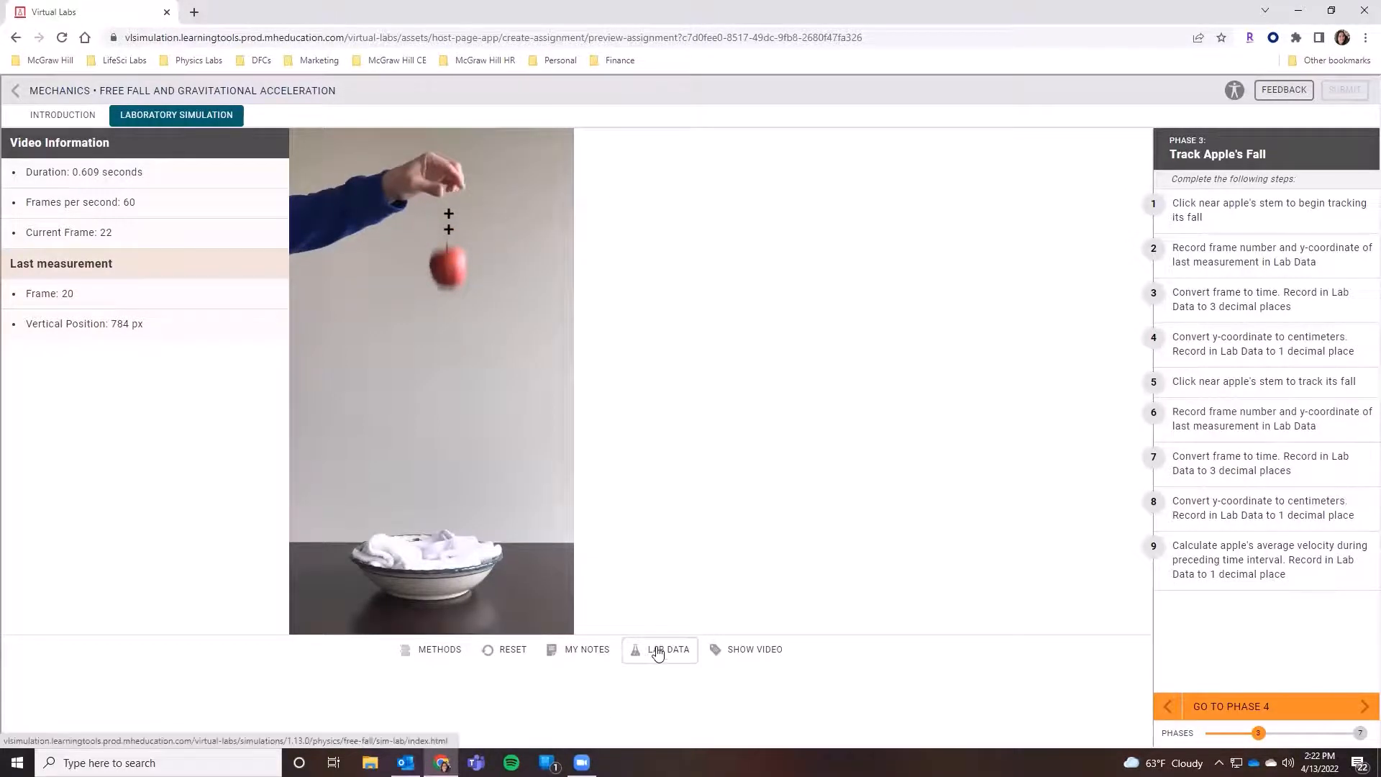
pyautogui.click(656, 652)
pyautogui.click(659, 318)
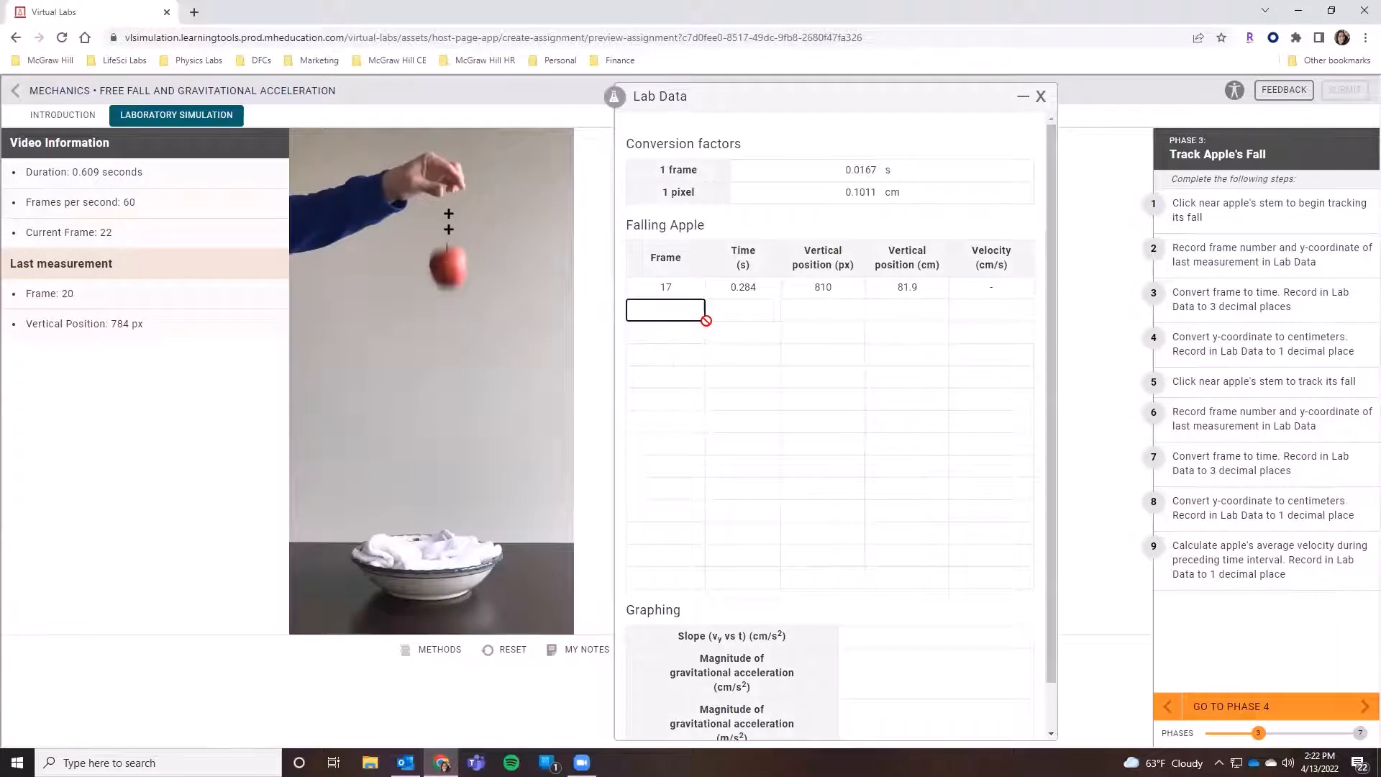
pyautogui.write('20')
pyautogui.click(735, 305)
pyautogui.write('0.334')
pyautogui.press('Tab')
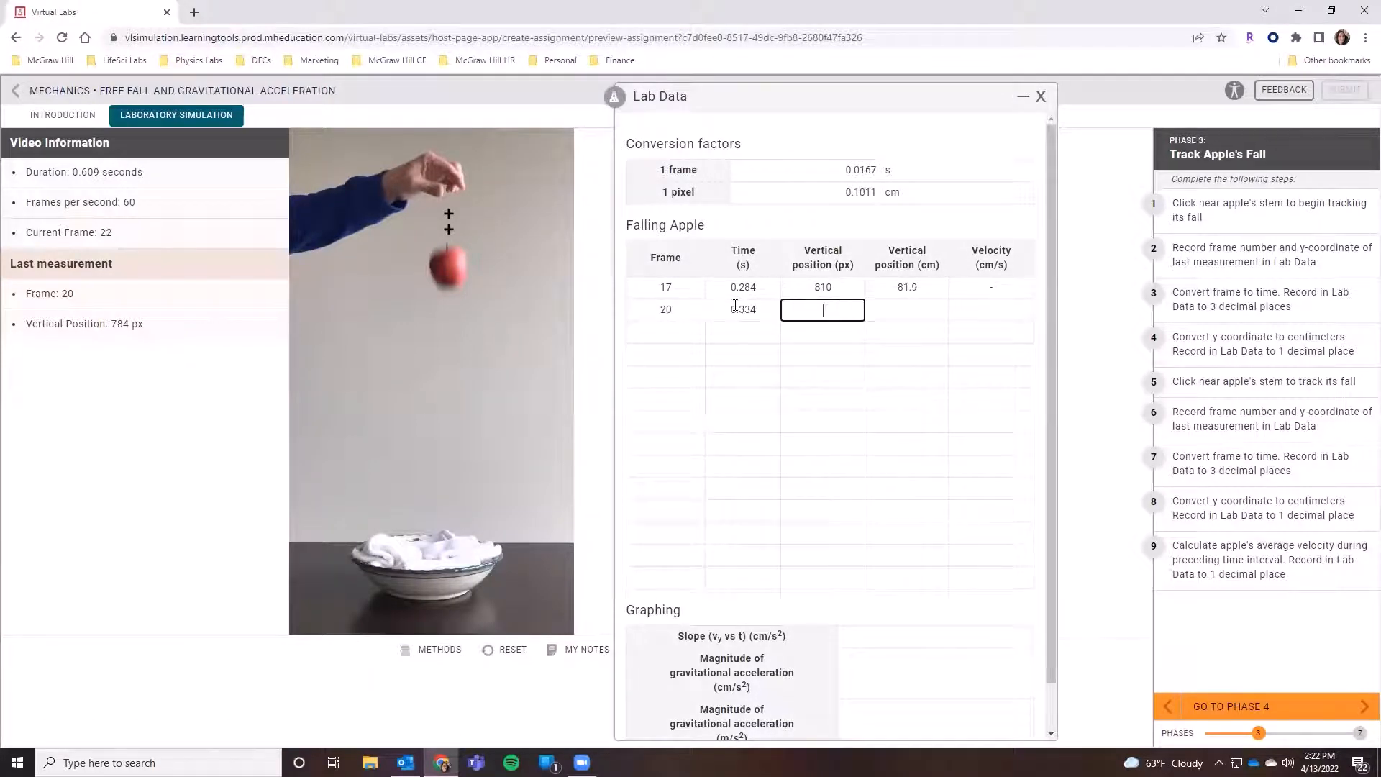
pyautogui.write('784')
pyautogui.press('Tab')
pyautogui.write('79.3')
pyautogui.press('Tab')
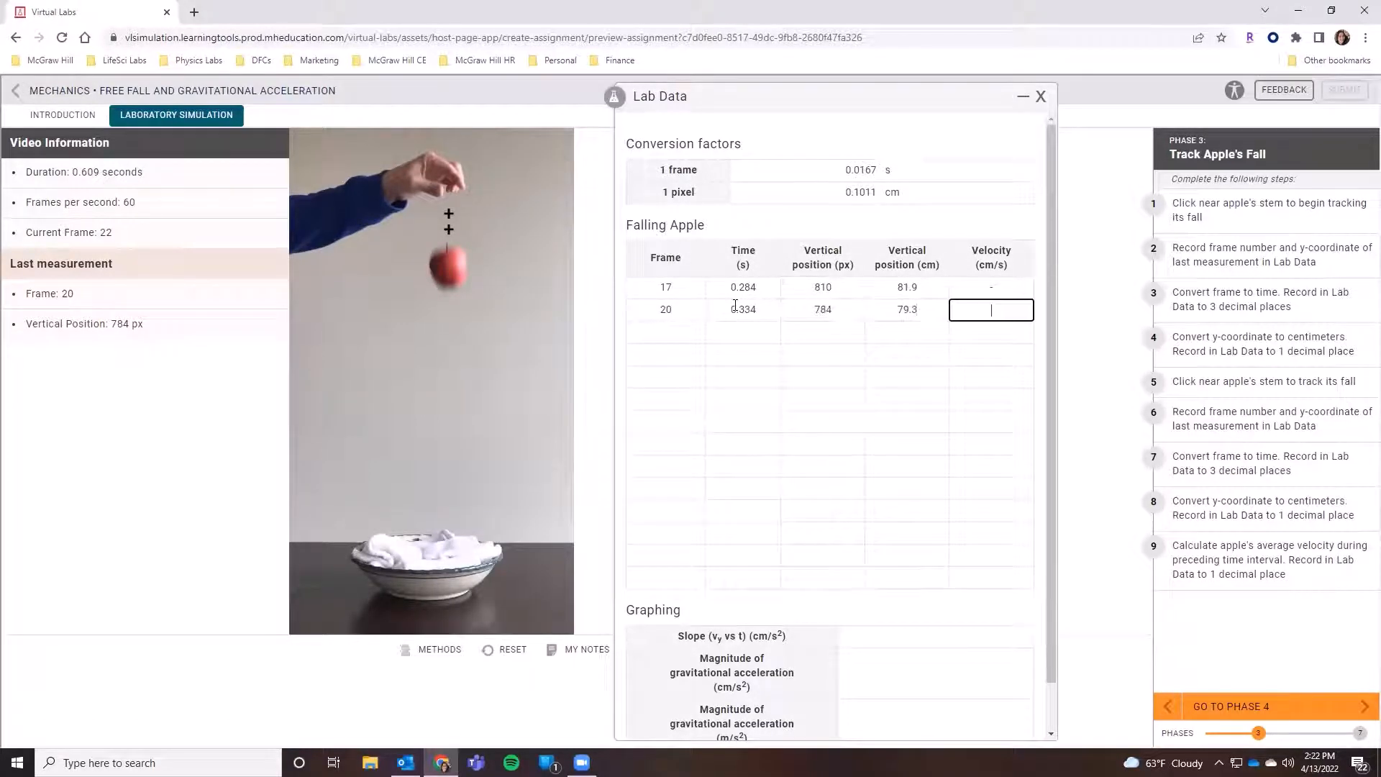
# - Record a velocity of -52.6 cm/s in the frame 20 row and close the lab data
pyautogui.scroll(-1, 1044, 178)
pyautogui.click(1000, 253)
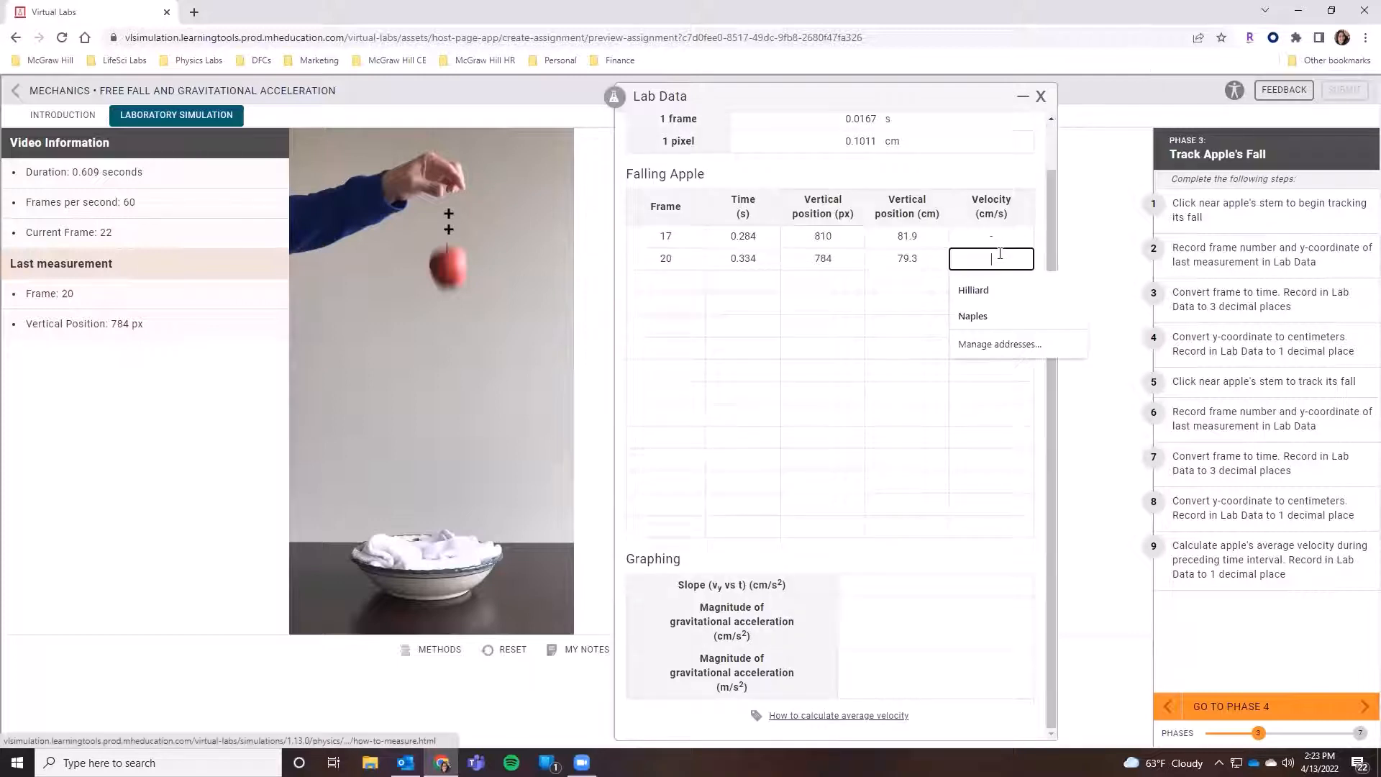
pyautogui.write('-52.6')
pyautogui.click(1002, 228)
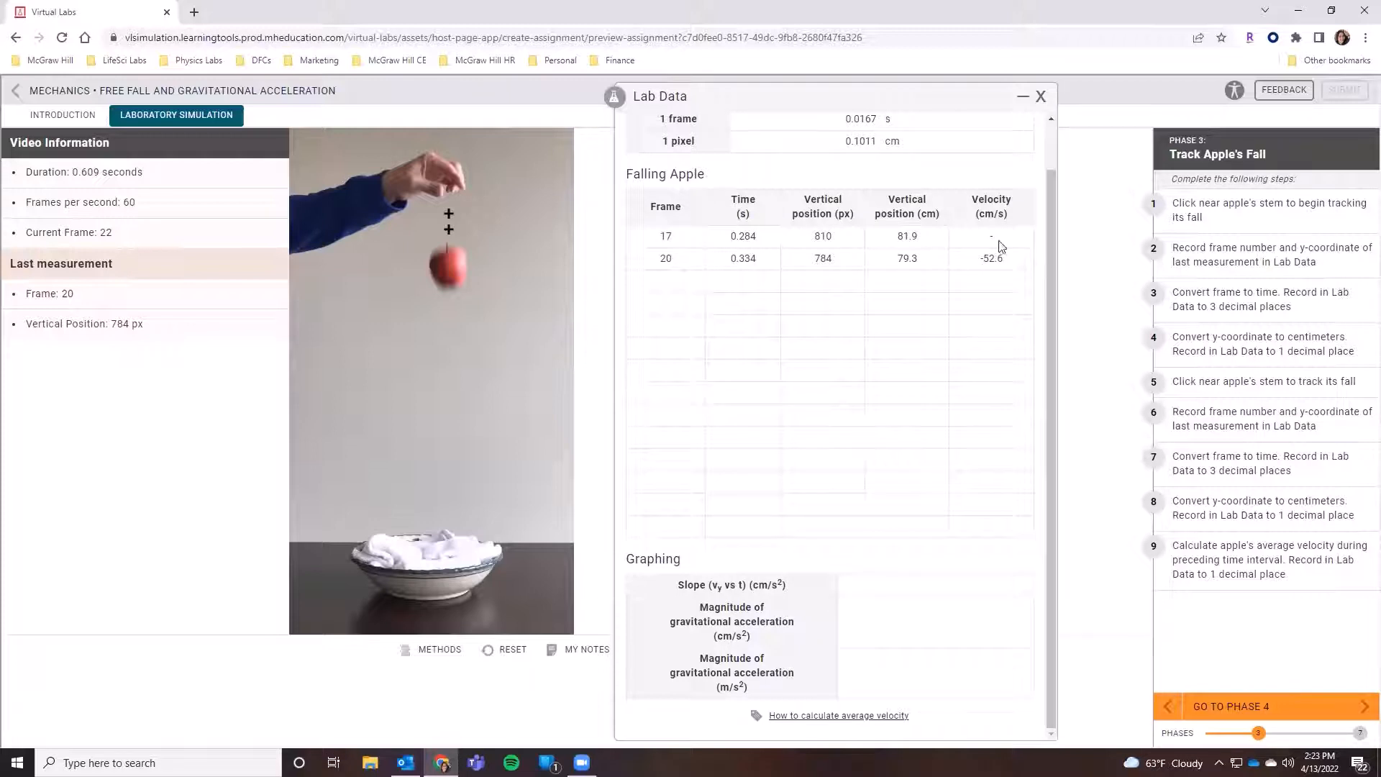
pyautogui.click(1041, 98)
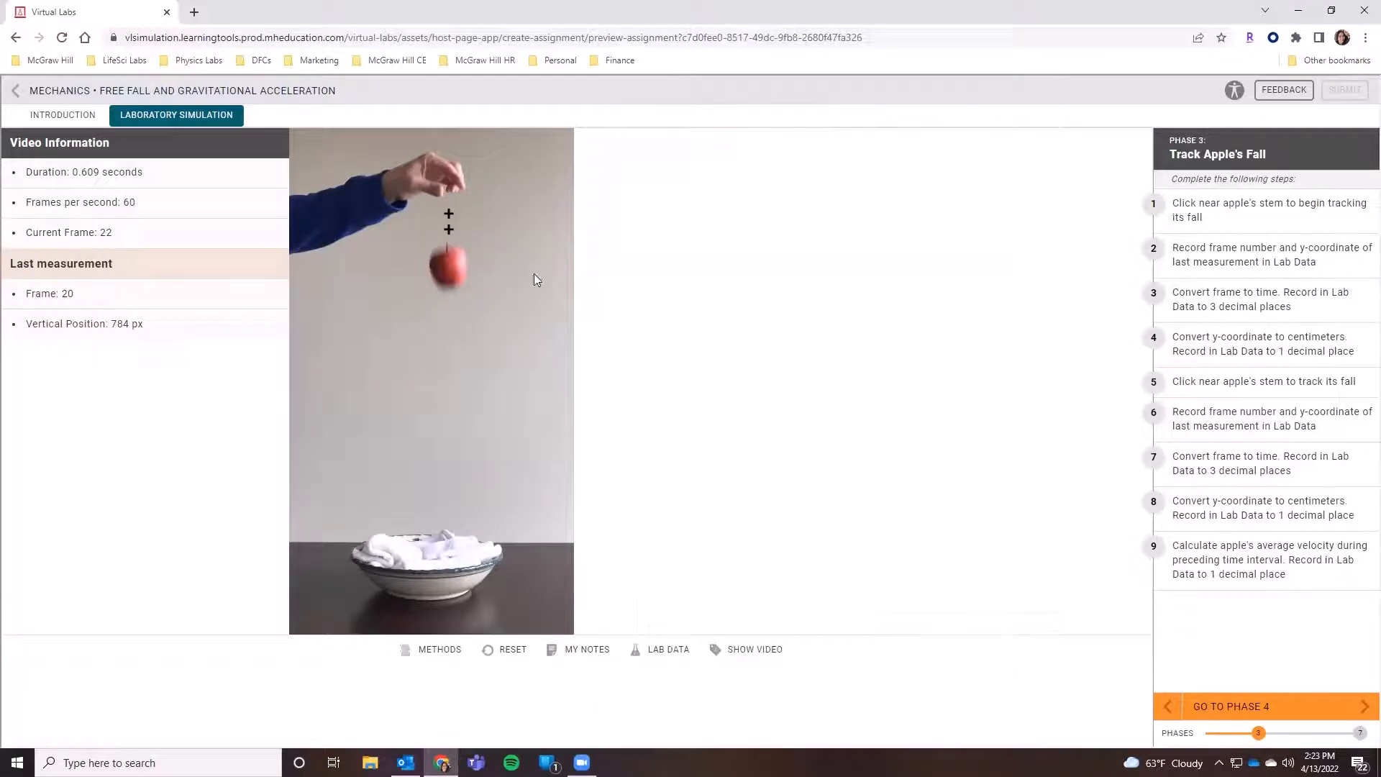
# - Advance to Phase 4 and mark the apple near its stem in each successive frame until the fall is complete, closing the lab data
pyautogui.click(1203, 707)
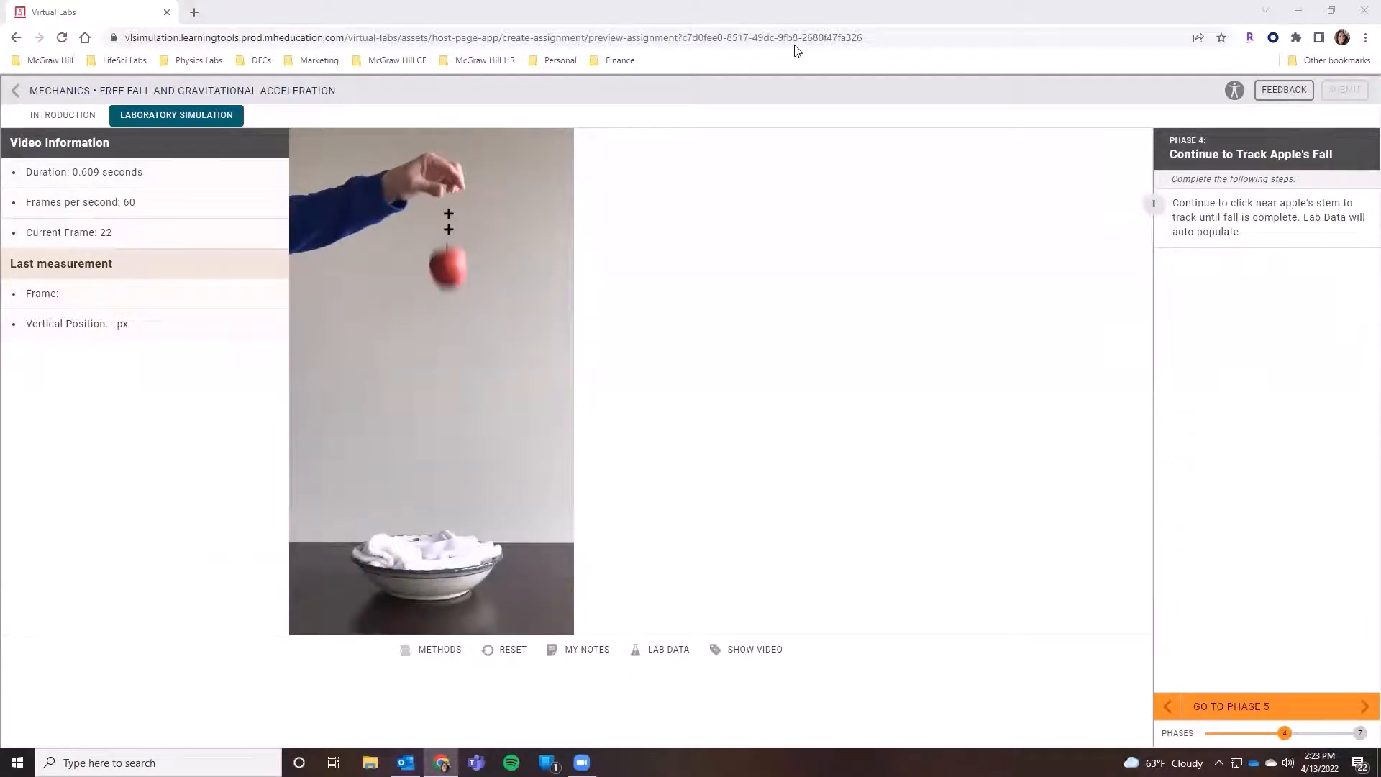
pyautogui.click(448, 245)
pyautogui.click(448, 259)
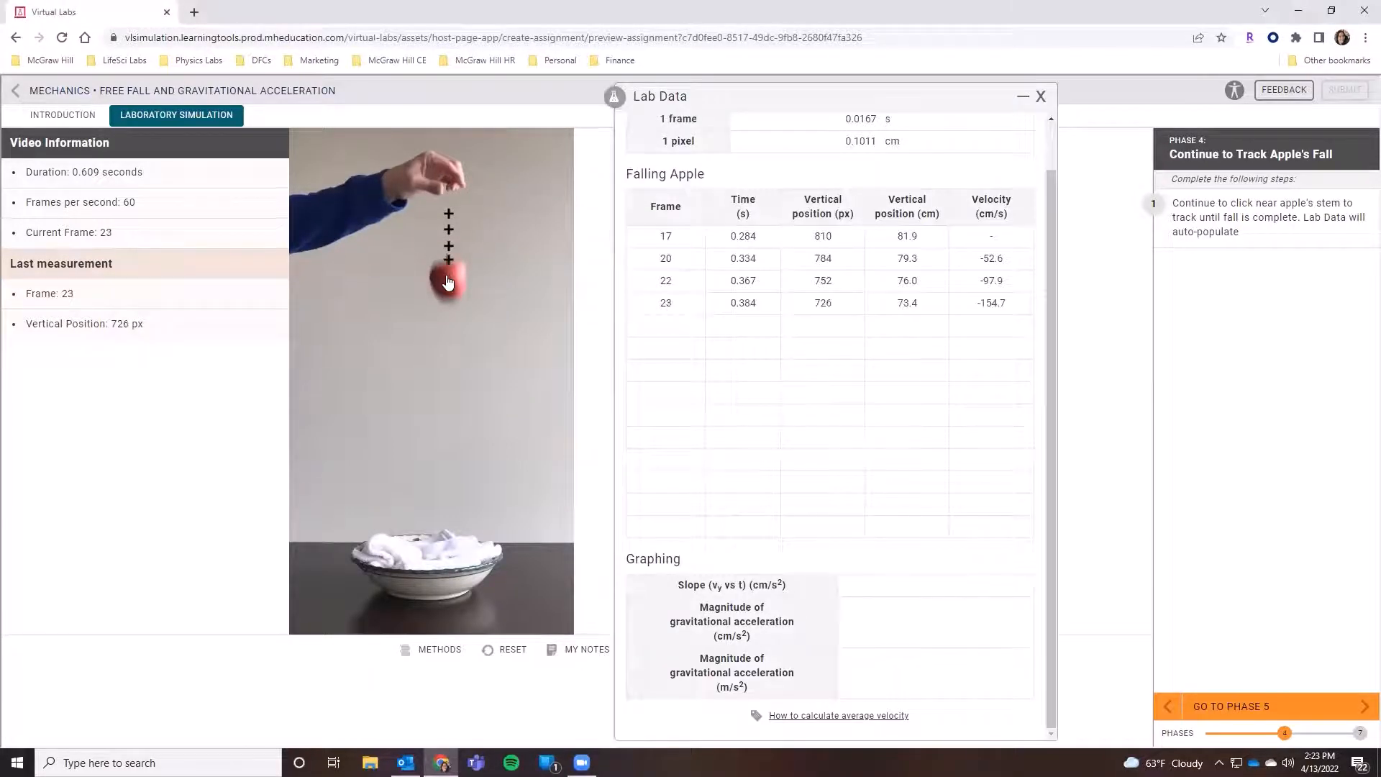
pyautogui.click(448, 272)
pyautogui.click(448, 301)
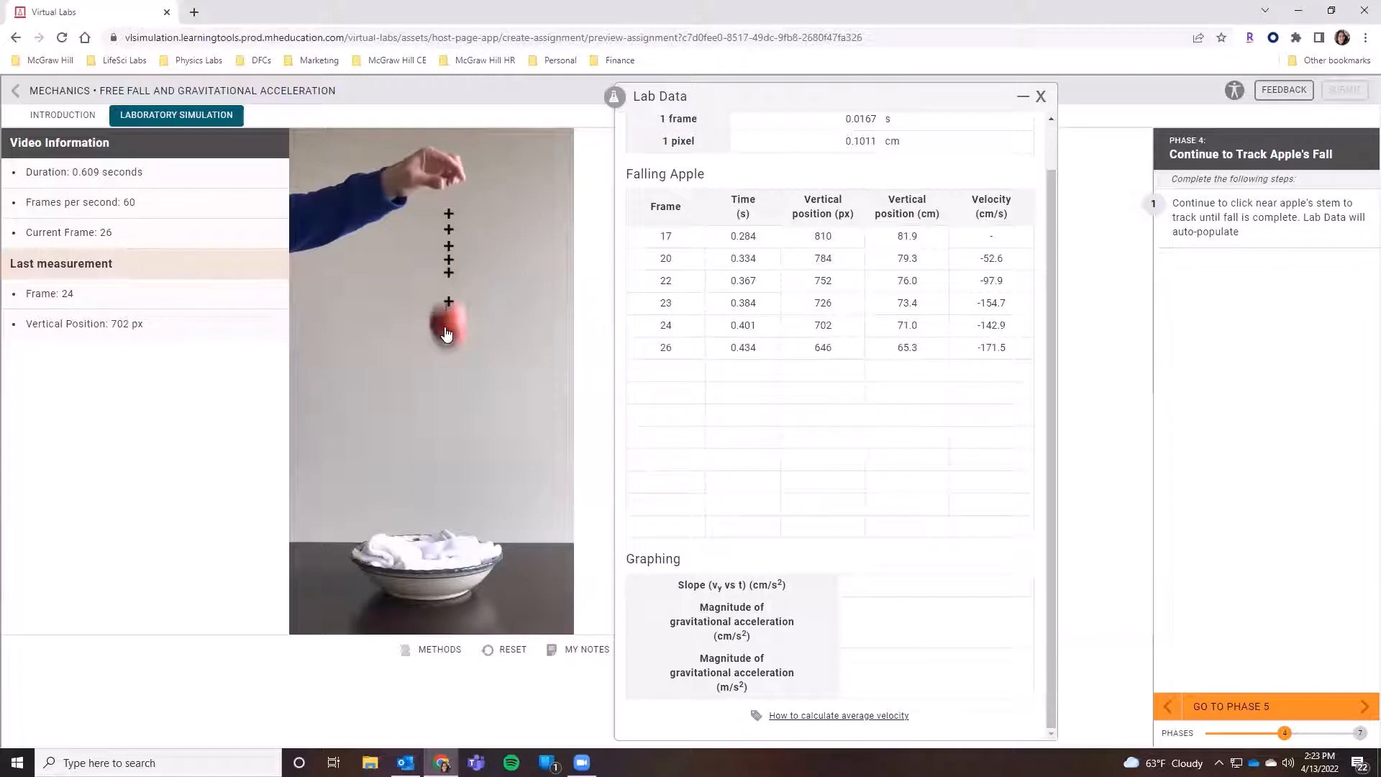
pyautogui.click(448, 320)
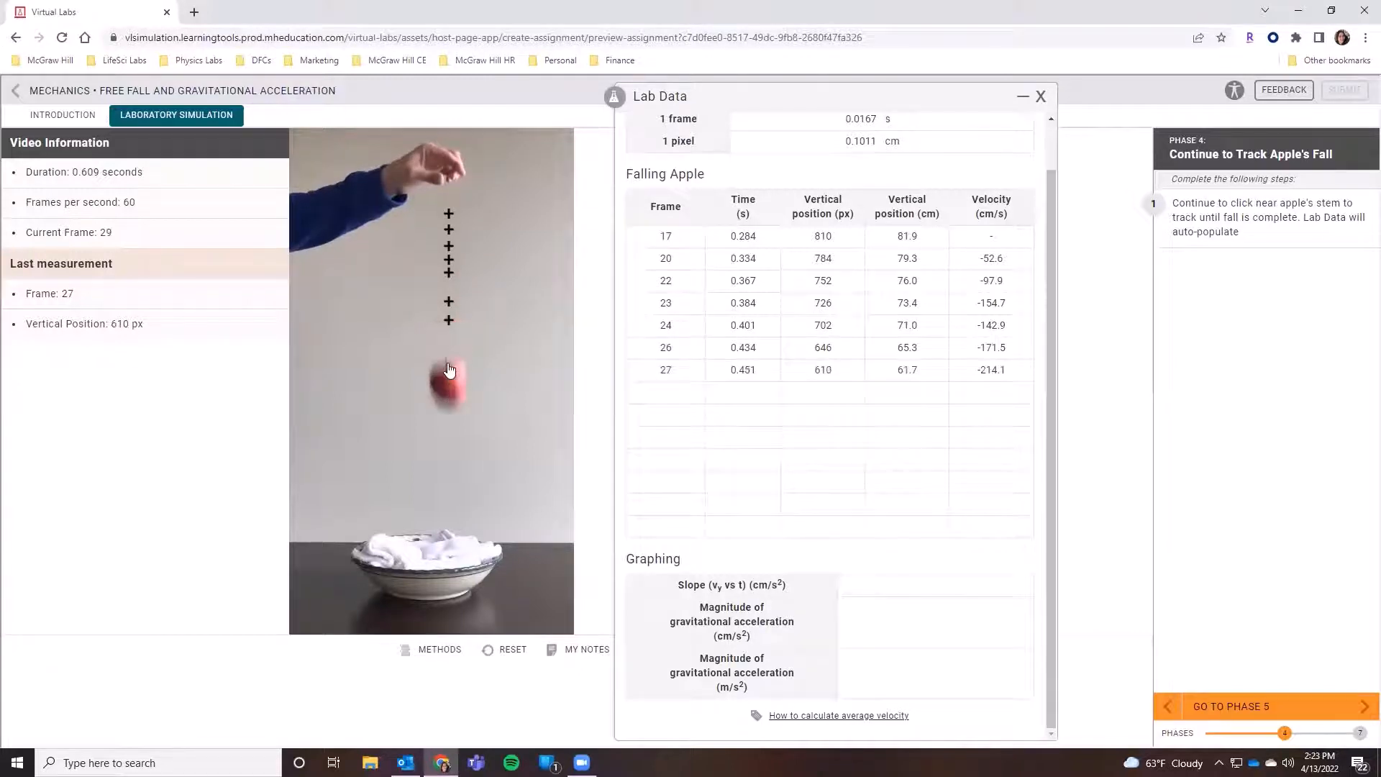
pyautogui.click(448, 357)
pyautogui.click(448, 380)
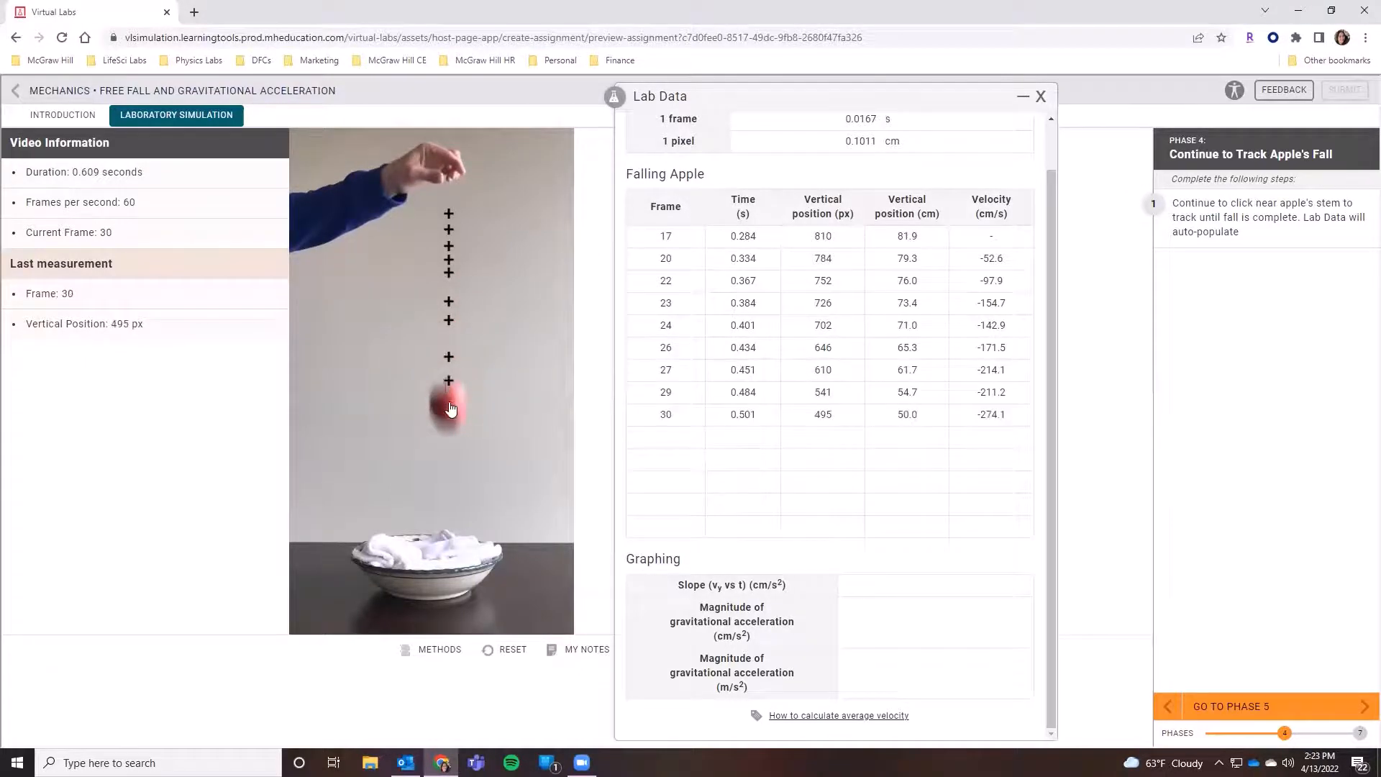
pyautogui.click(448, 403)
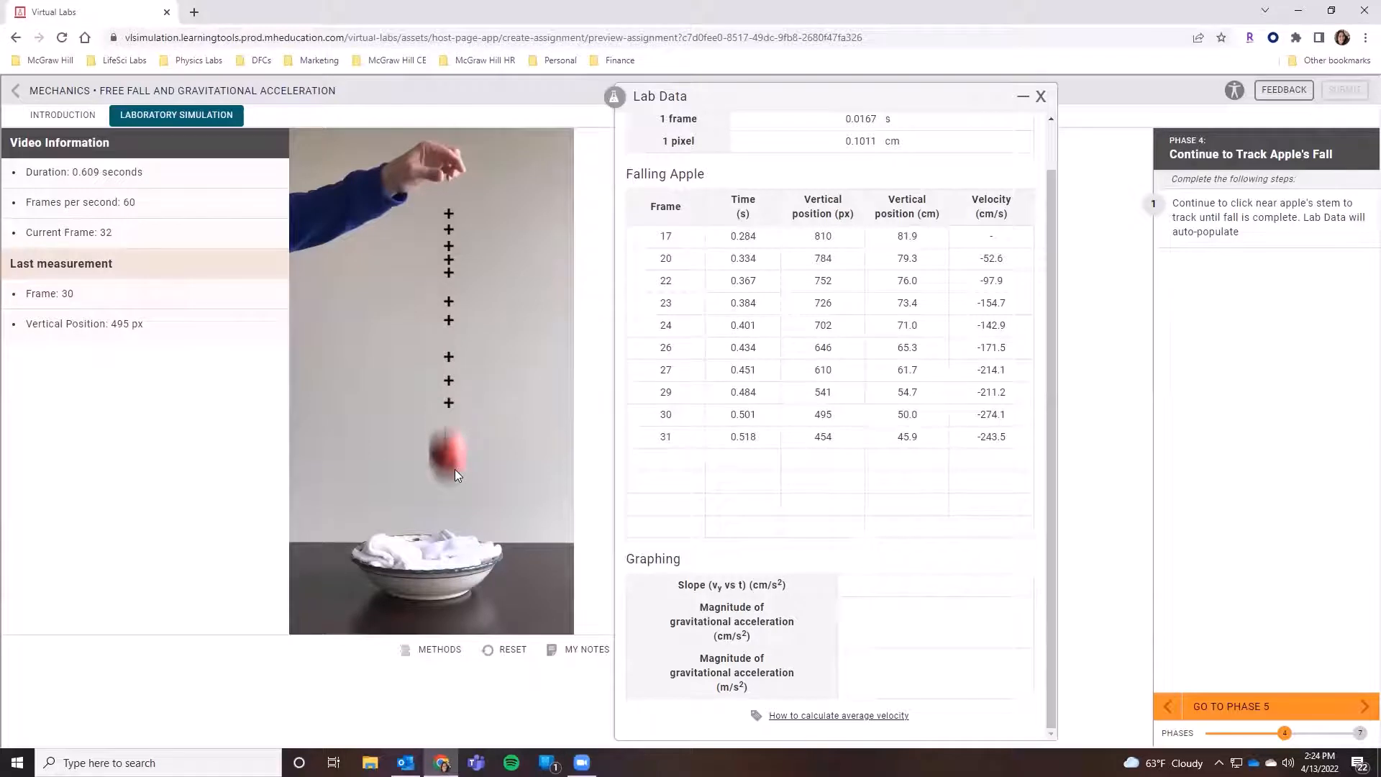
pyautogui.click(448, 425)
pyautogui.click(448, 451)
pyautogui.click(448, 477)
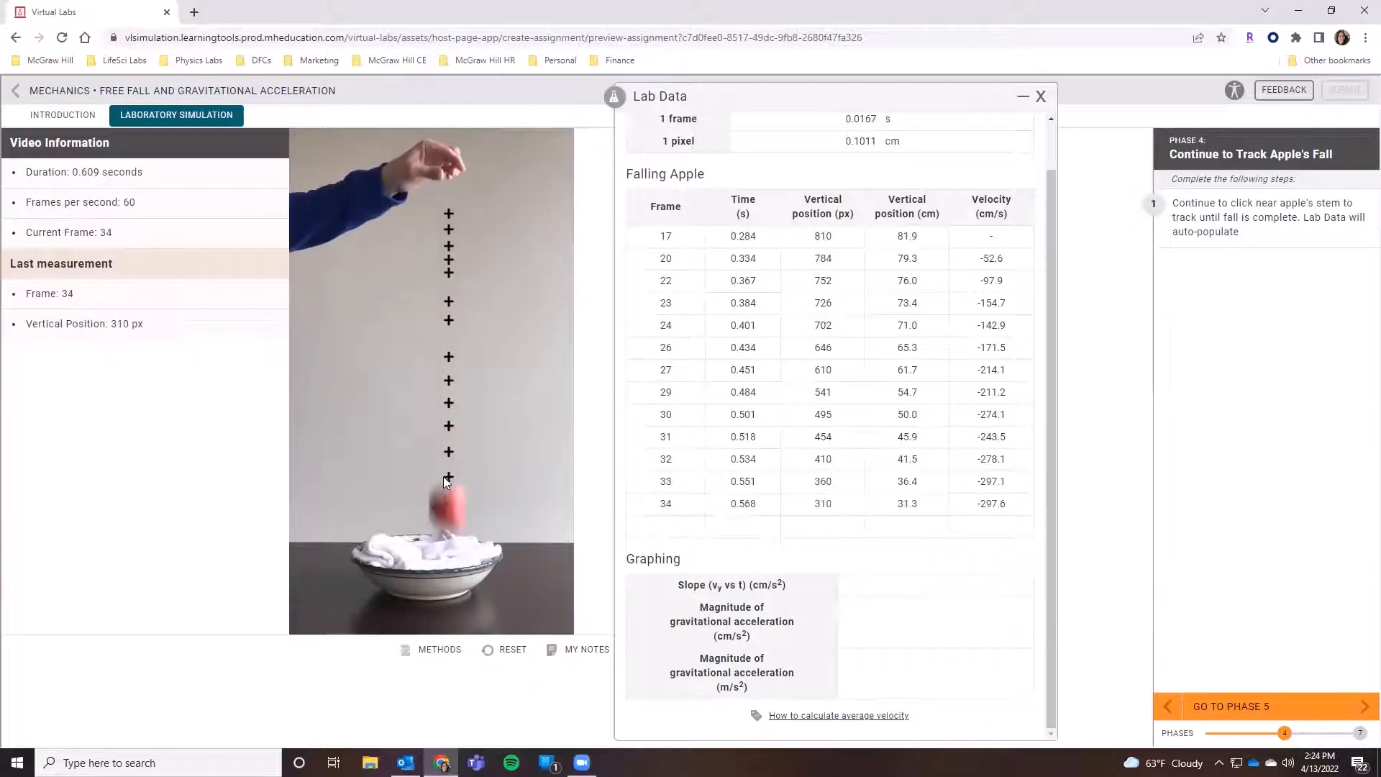
pyautogui.click(446, 521)
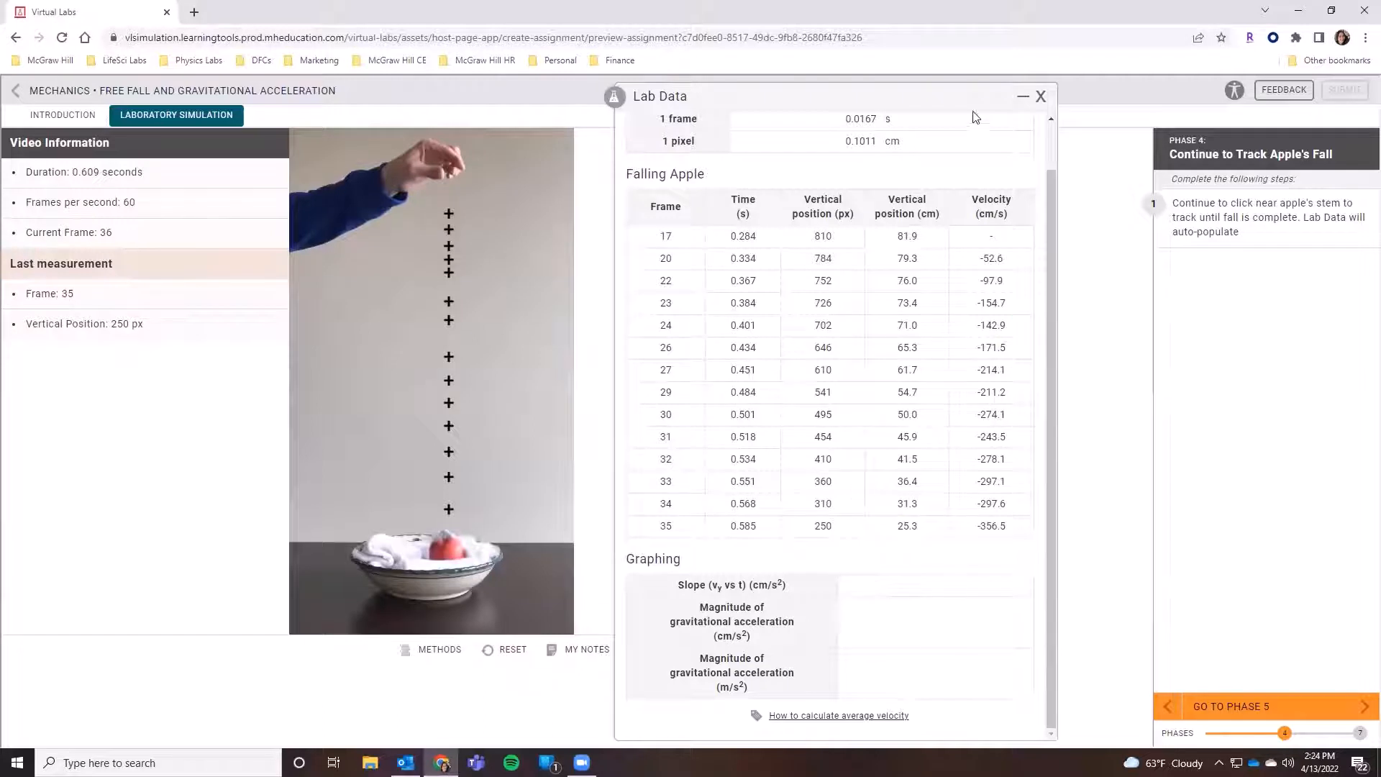
pyautogui.click(1040, 96)
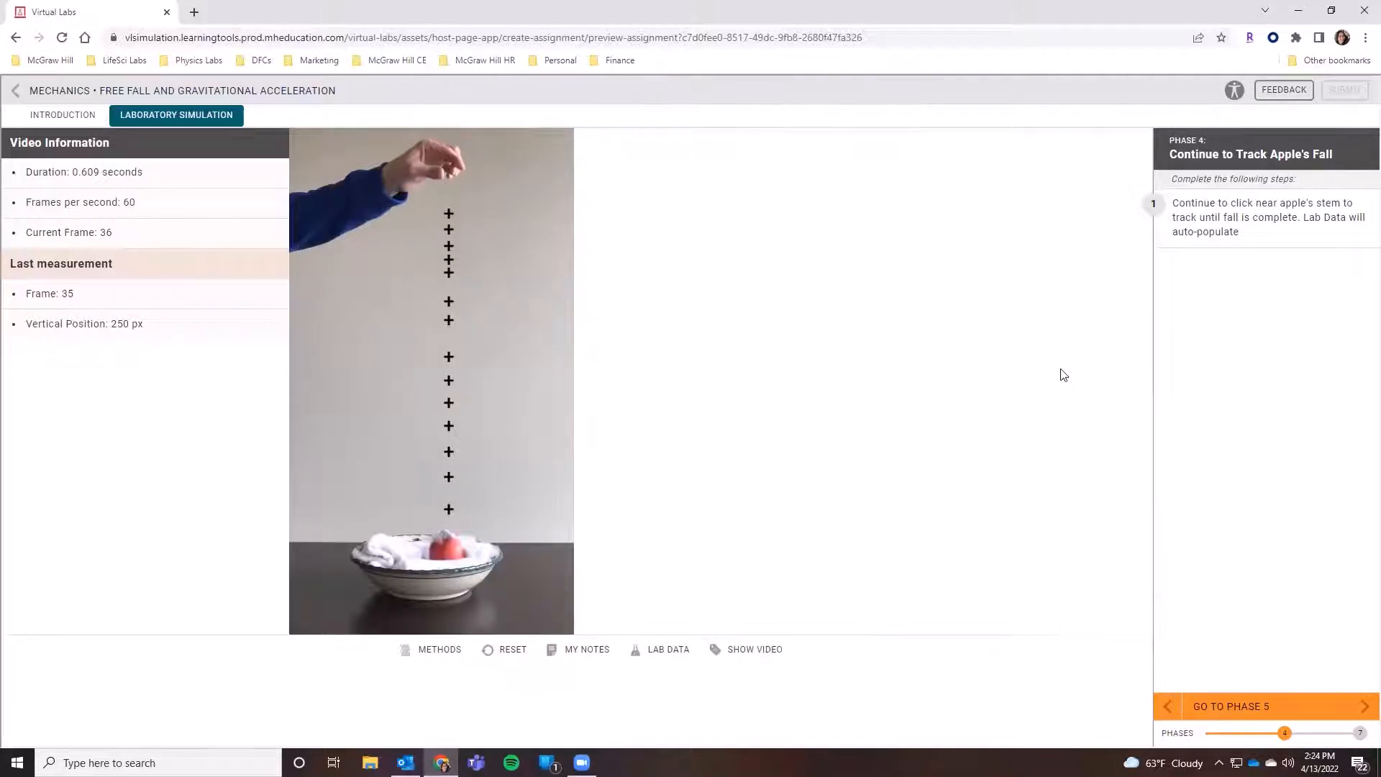
# - Advance to Phase 5 and answer the question on the y vs. t graph's shape with "parabola opening down"
pyautogui.click(1292, 701)
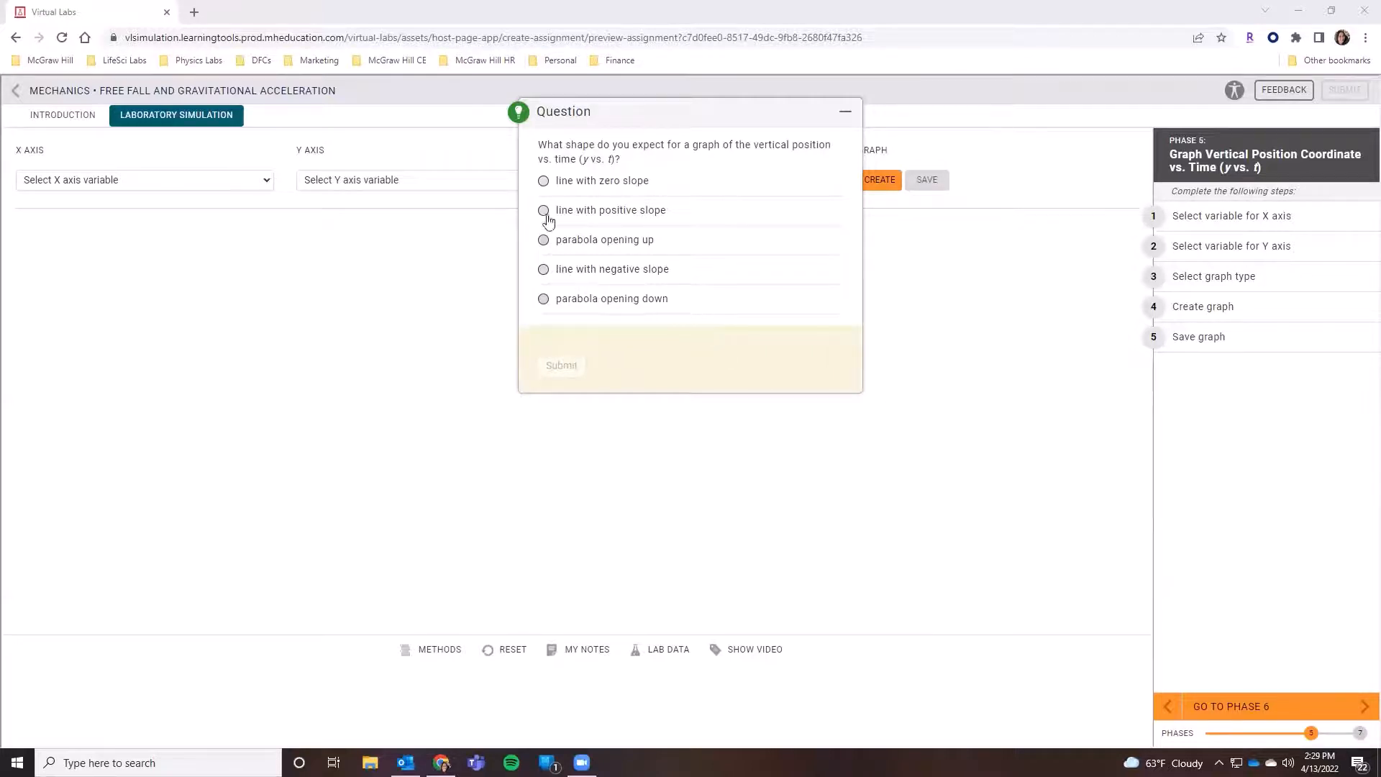
pyautogui.click(546, 300)
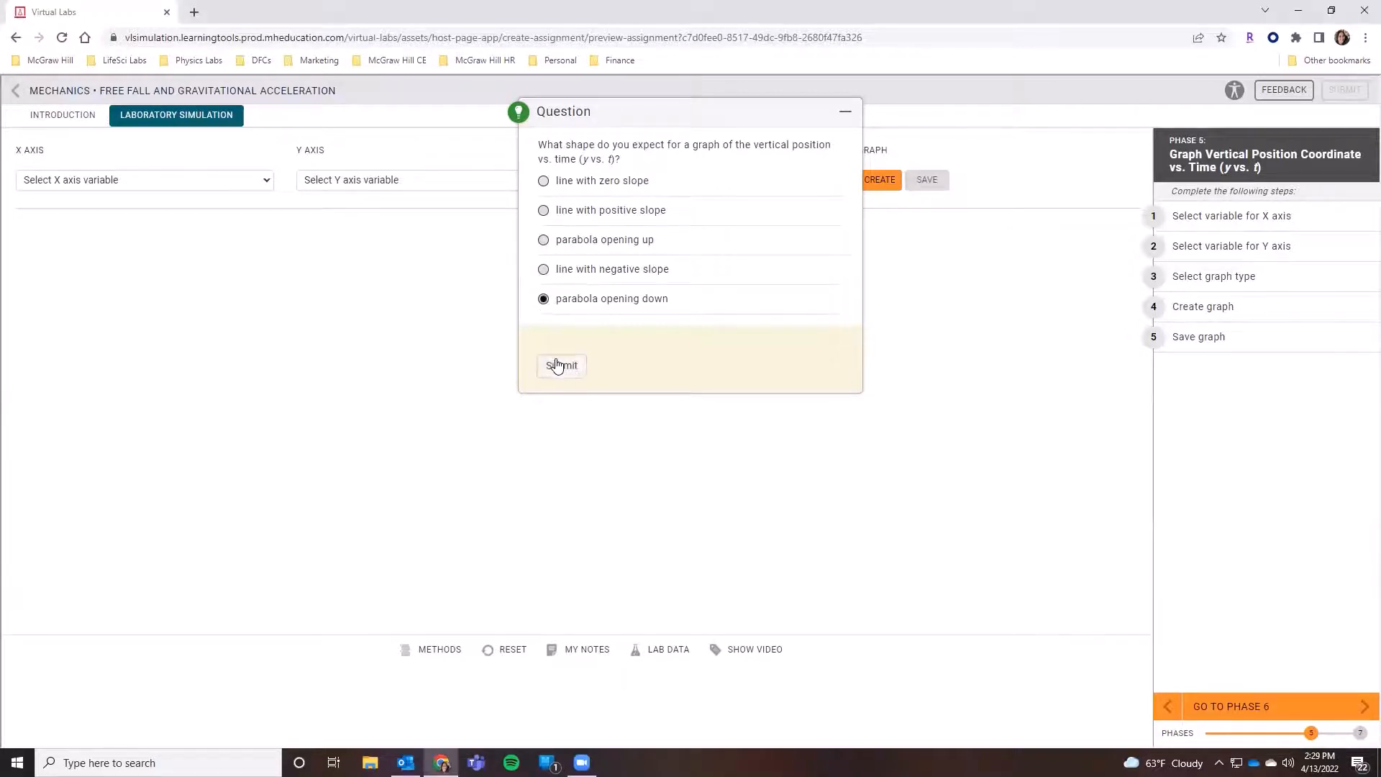
pyautogui.click(560, 364)
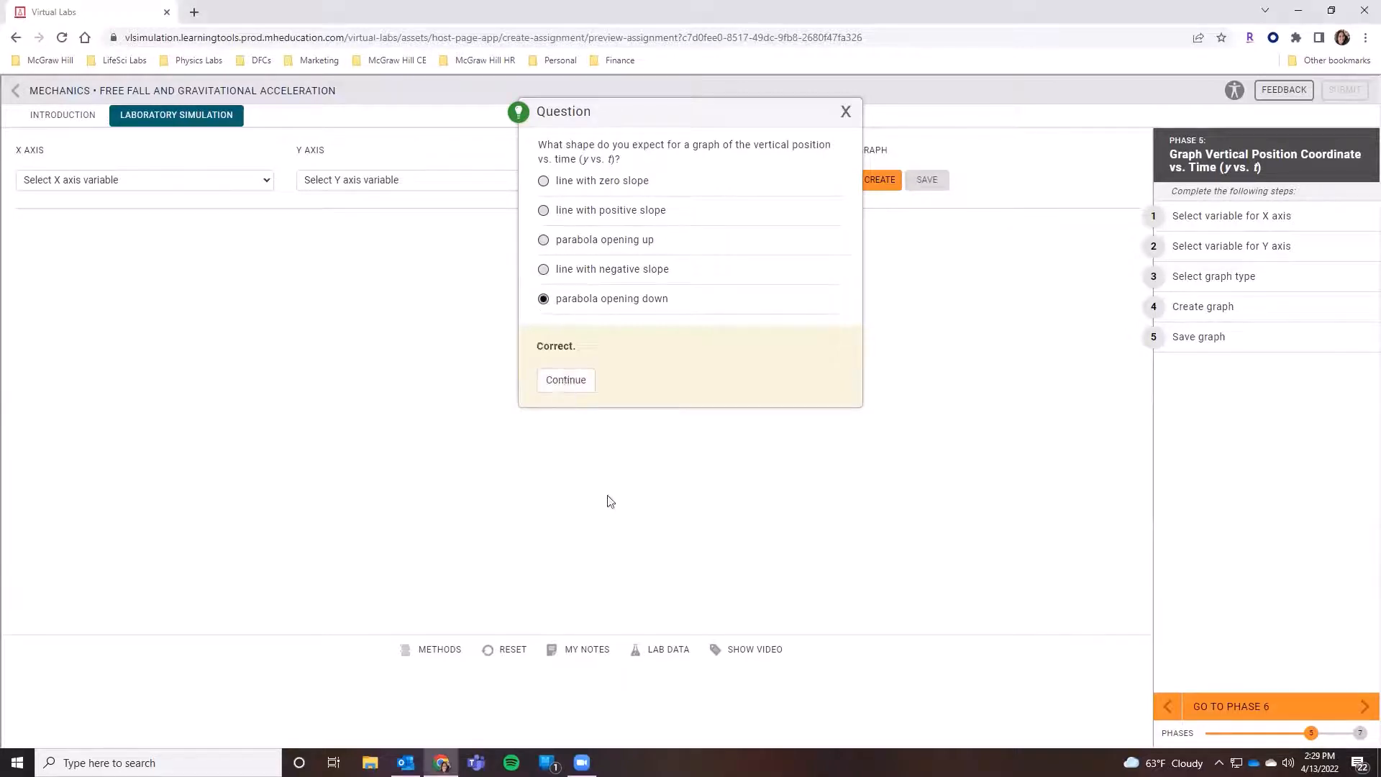
pyautogui.click(571, 381)
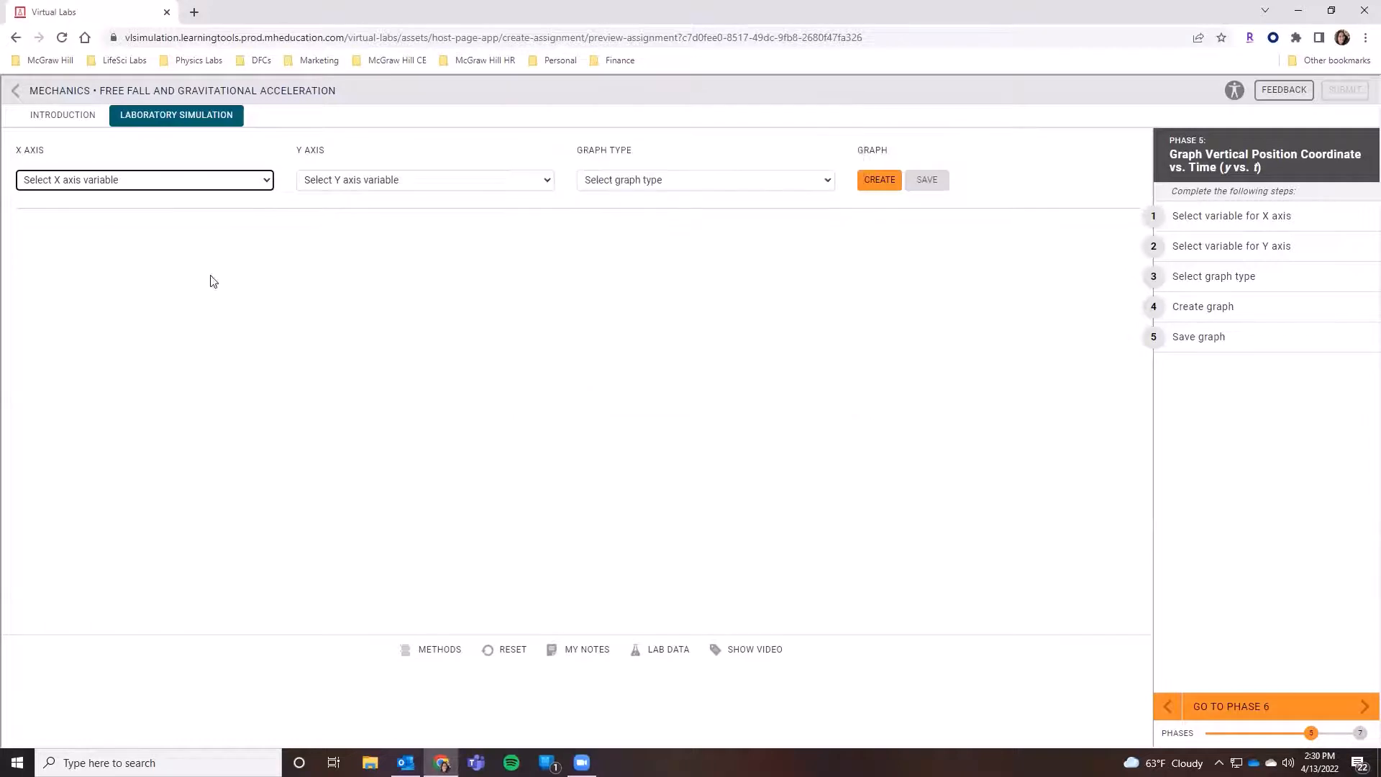
# - Try to create a scatter plot graph with Position (cm) on the X axis and Time (s) on the Y axis
pyautogui.click(205, 181)
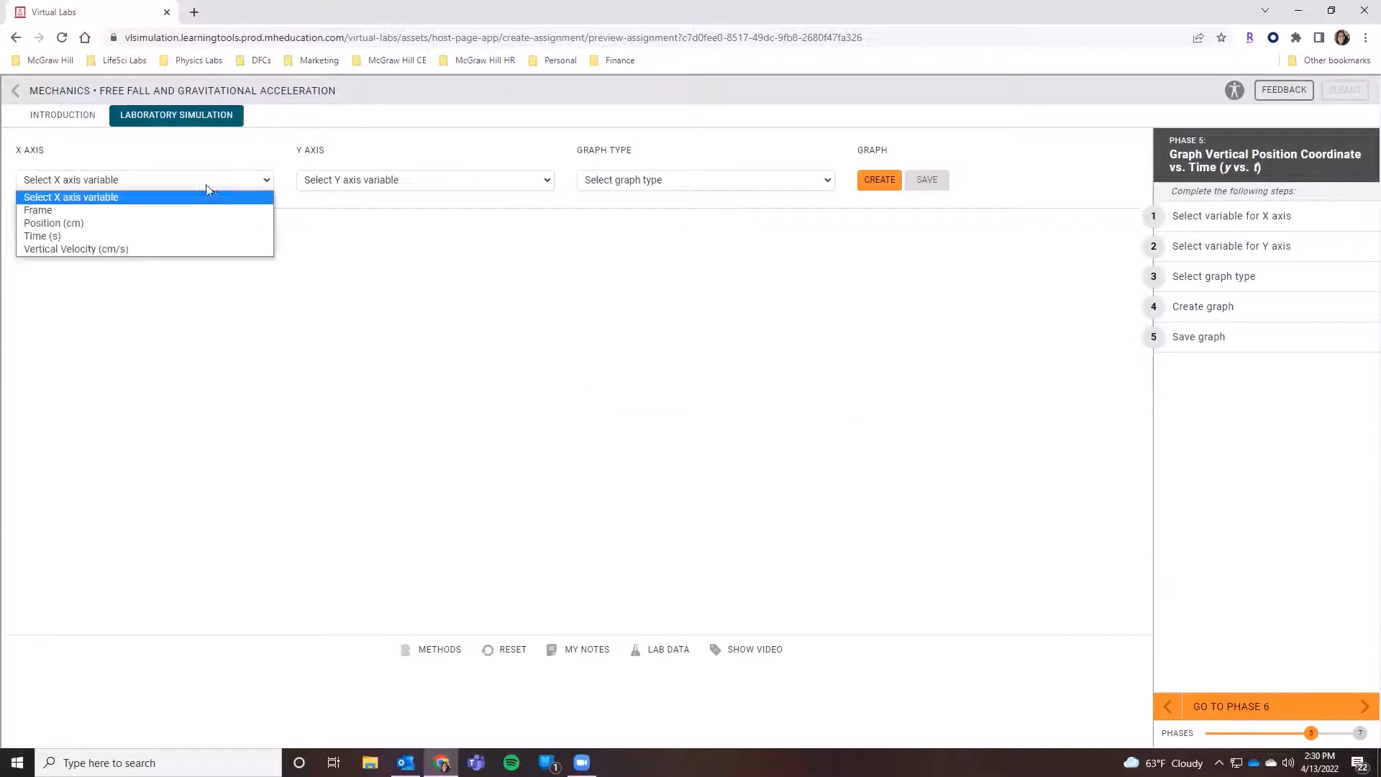
pyautogui.click(179, 223)
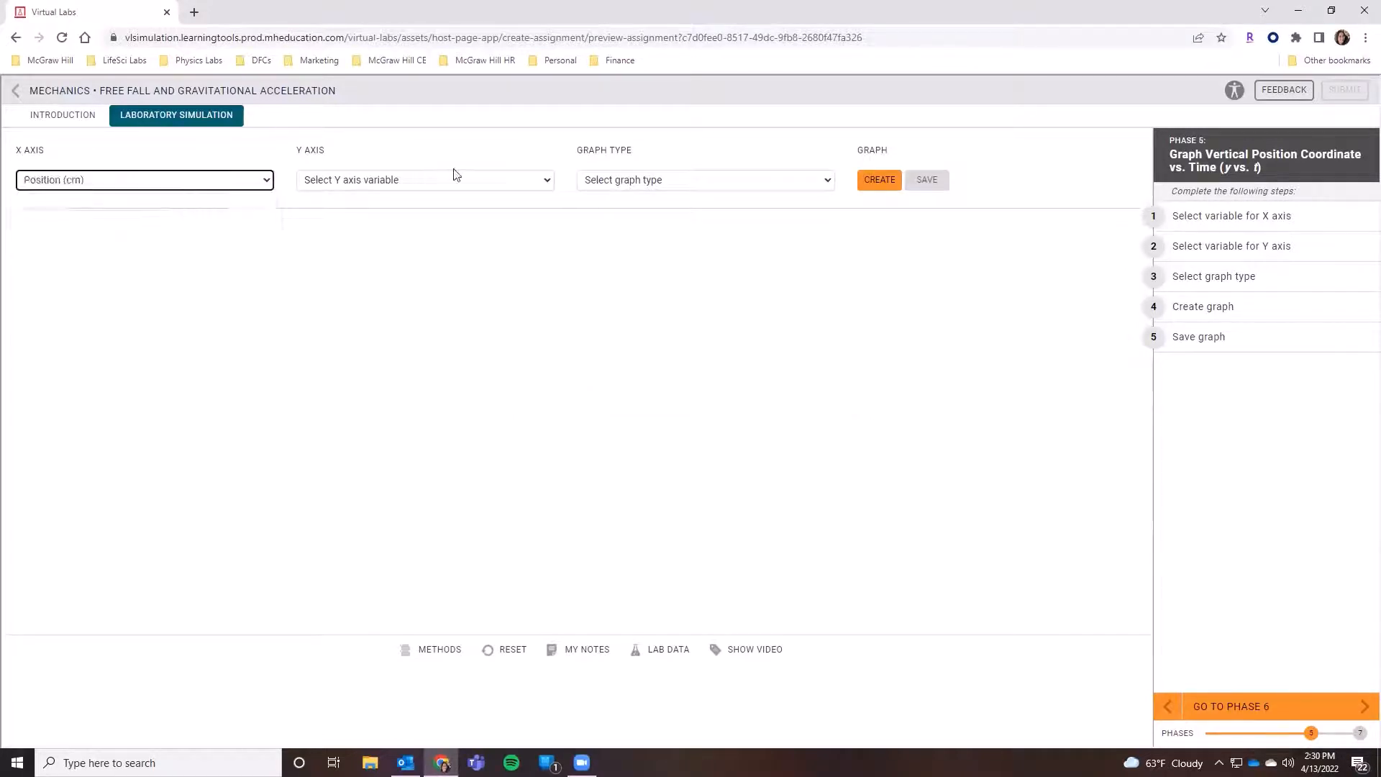
pyautogui.click(459, 179)
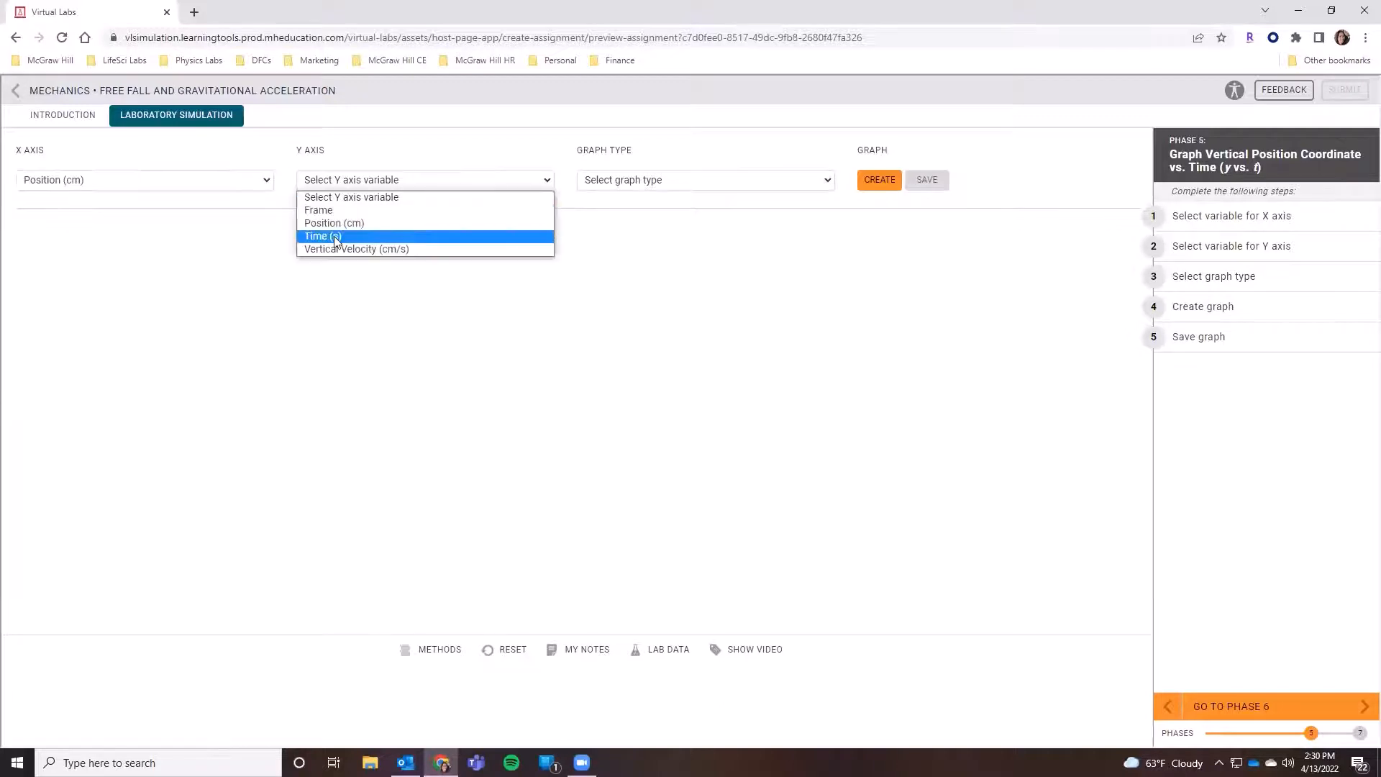
pyautogui.click(363, 237)
pyautogui.click(682, 185)
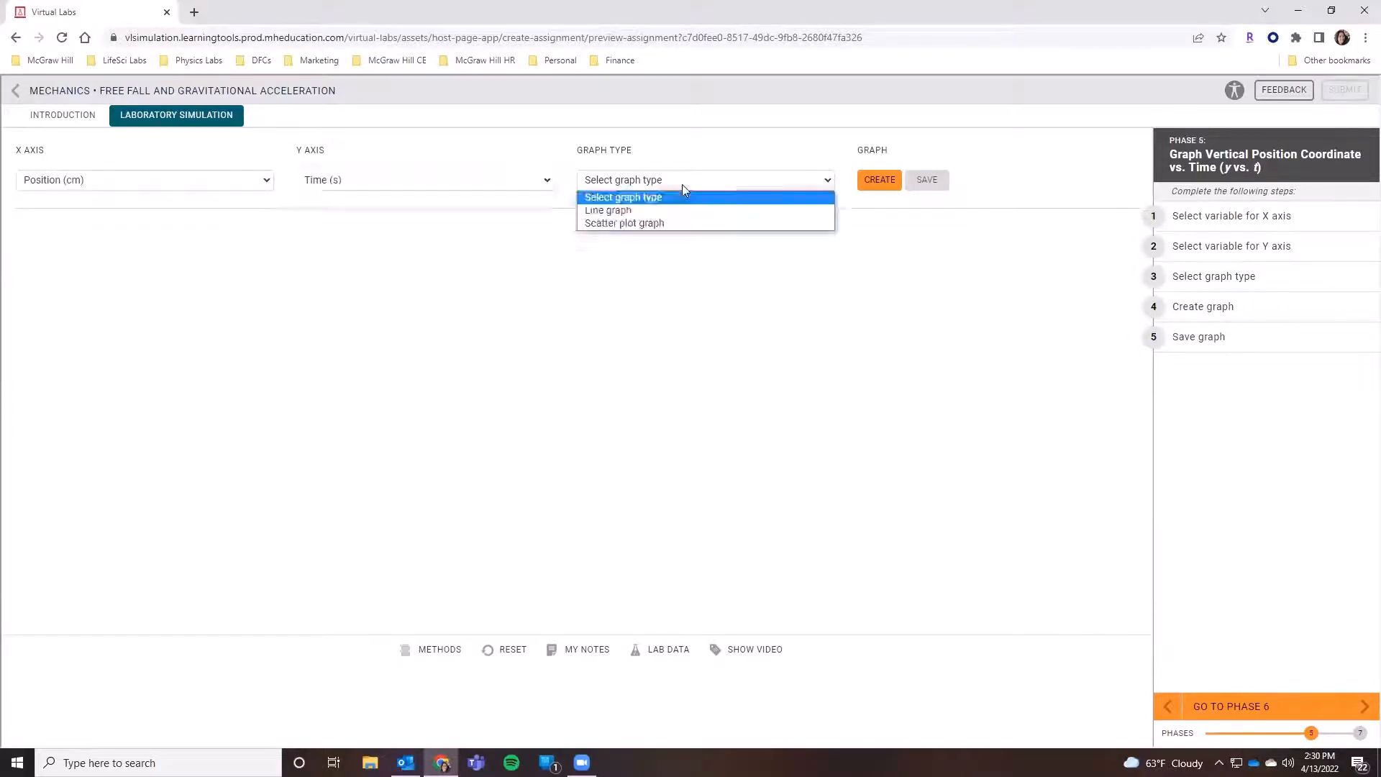
pyautogui.click(658, 225)
pyautogui.click(875, 182)
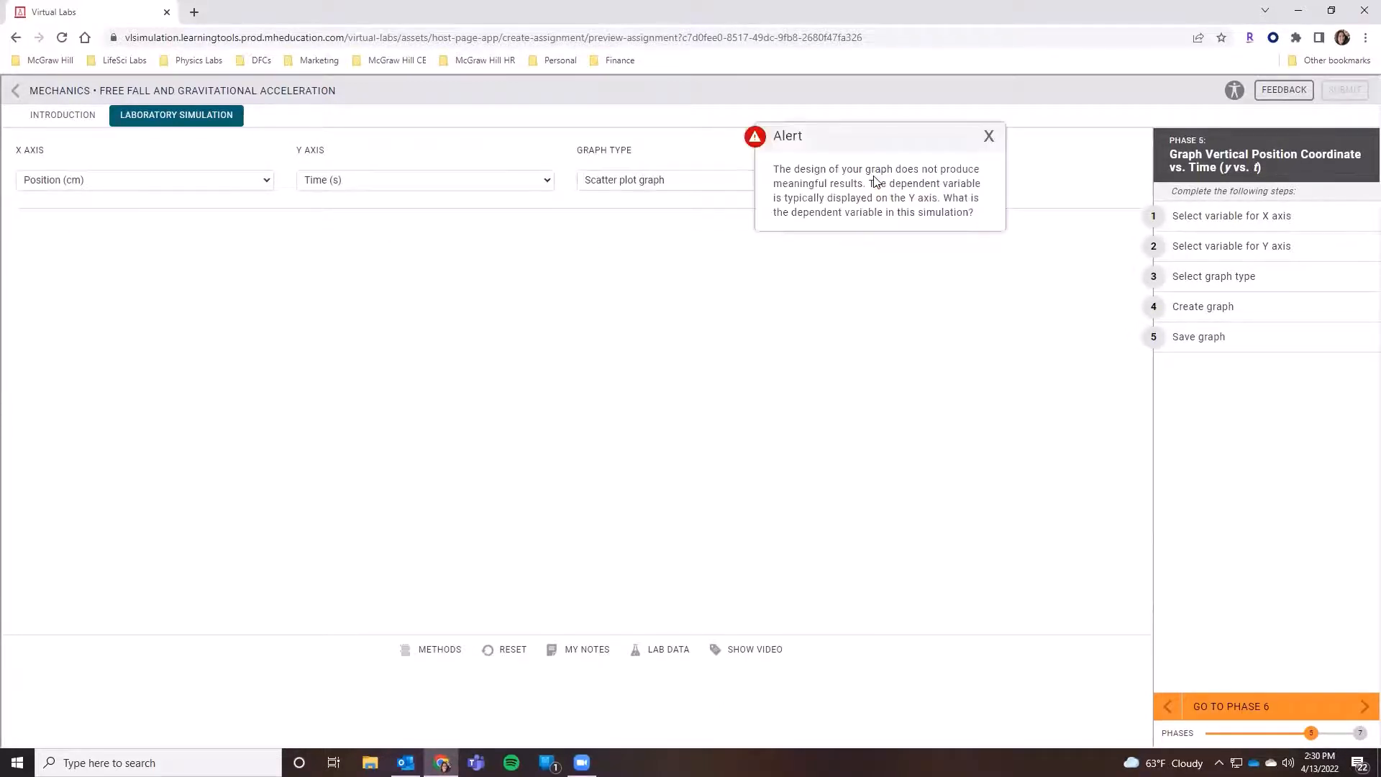
pyautogui.click(989, 137)
# - Swap the axes to Time (s) on X and Position (cm) on Y, and create and save the scatter plot
pyautogui.click(246, 185)
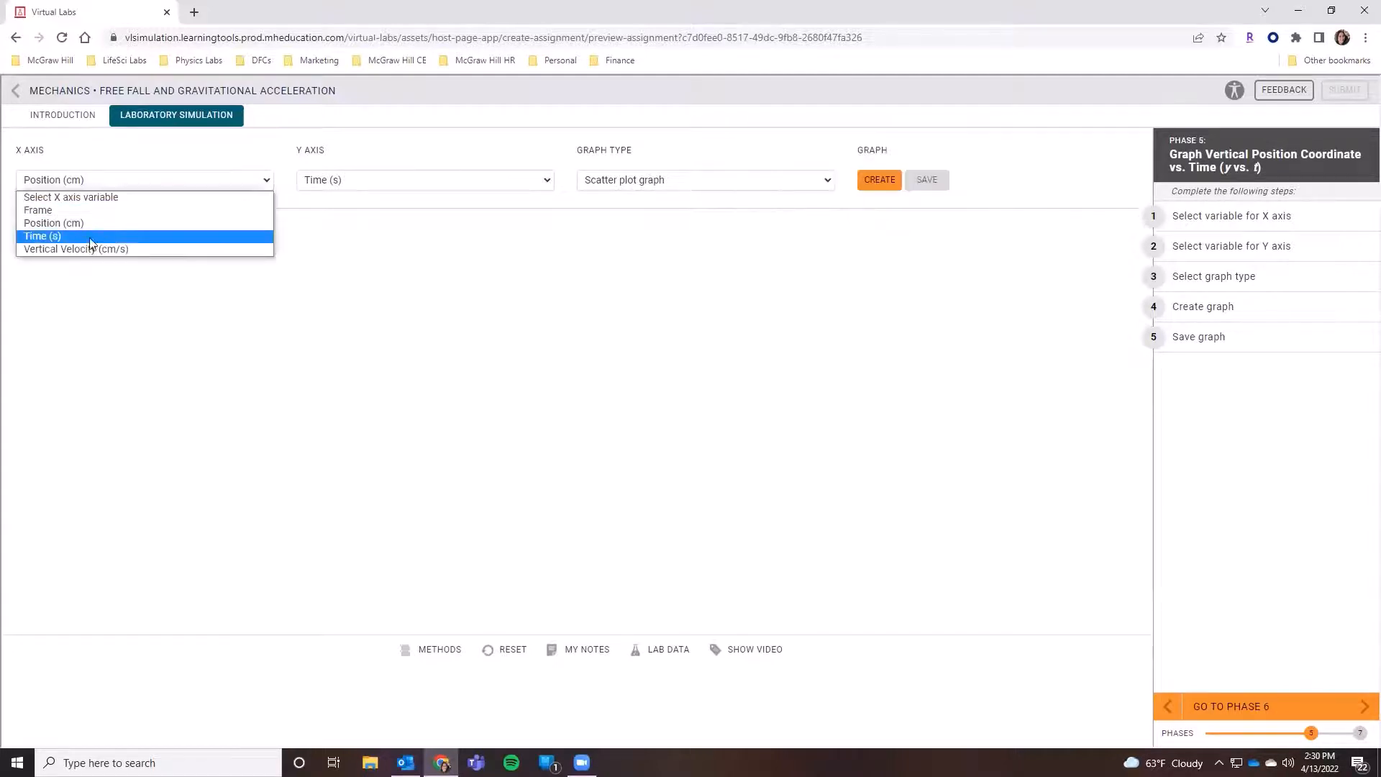
pyautogui.click(72, 235)
pyautogui.click(438, 186)
pyautogui.click(340, 226)
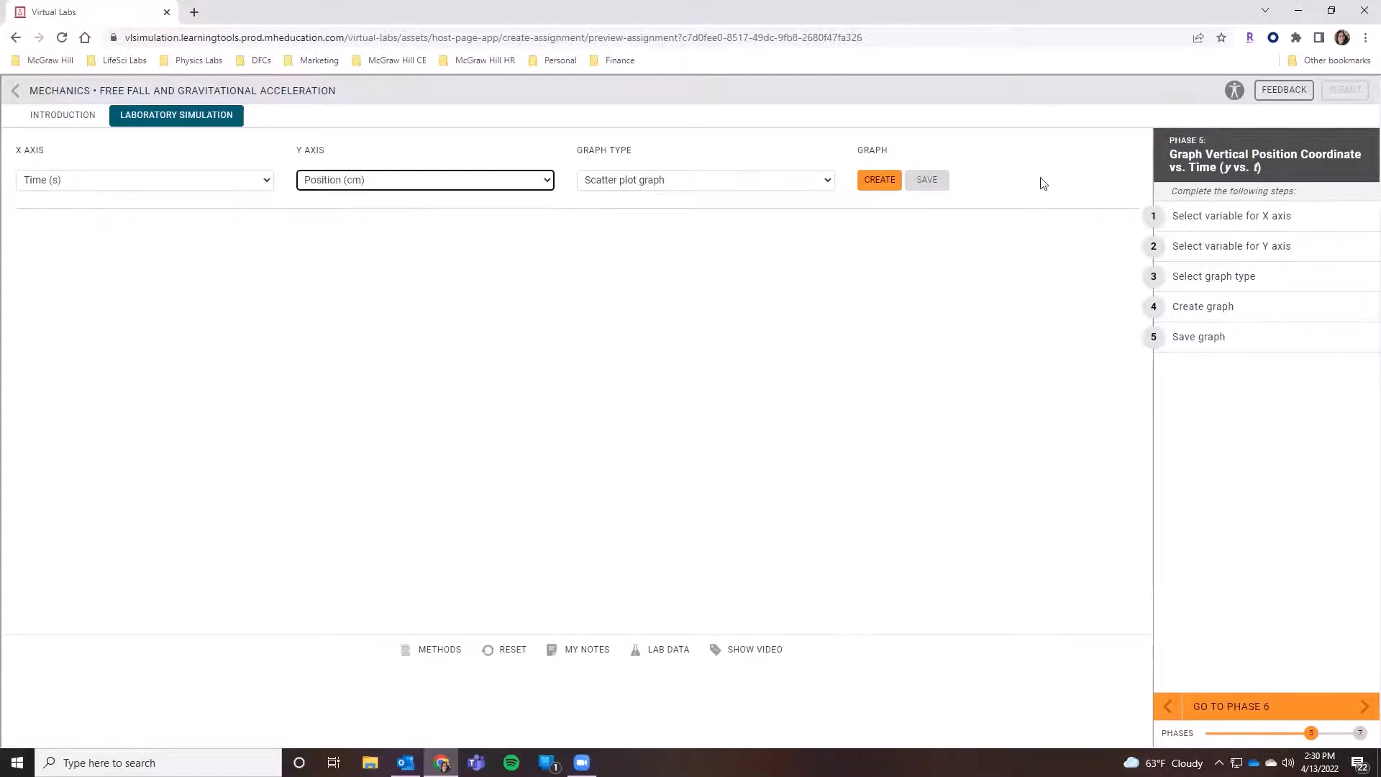
pyautogui.click(874, 188)
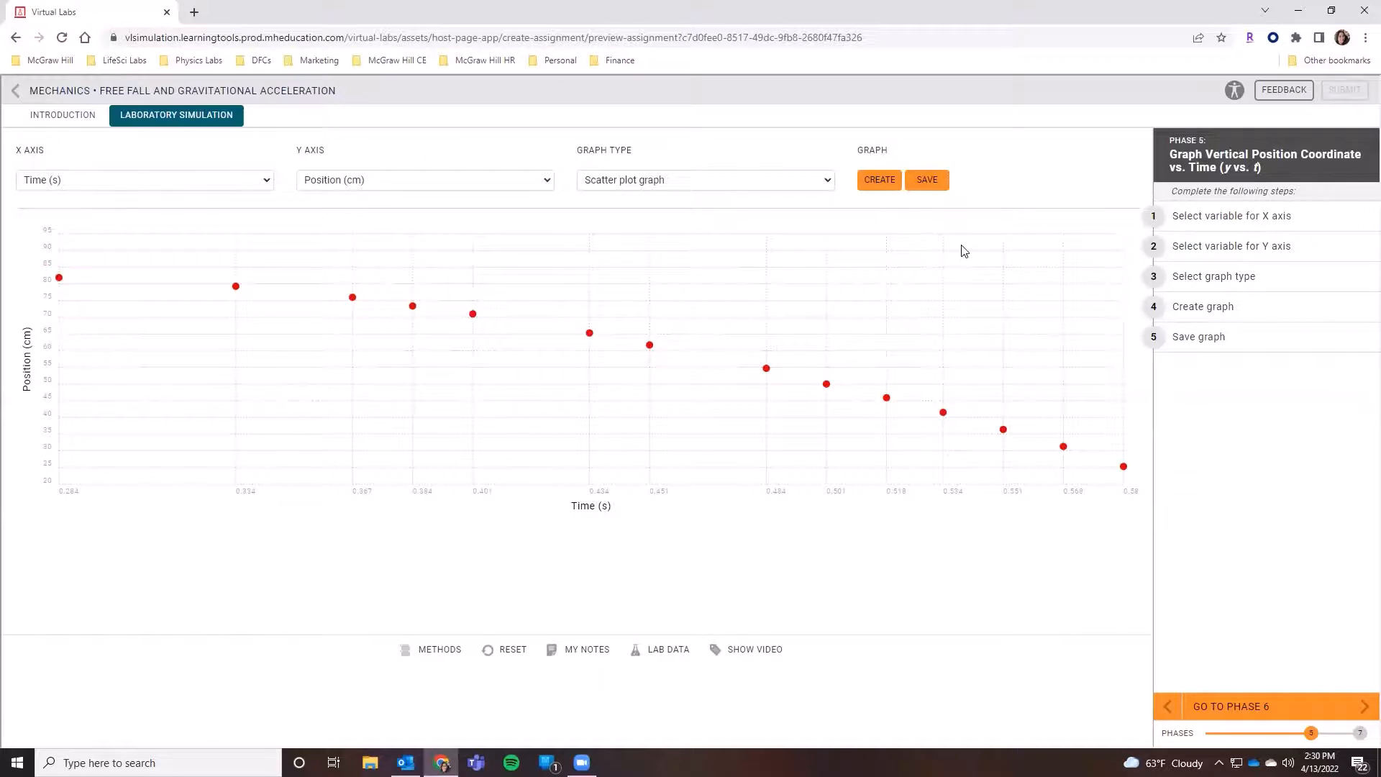
pyautogui.click(926, 180)
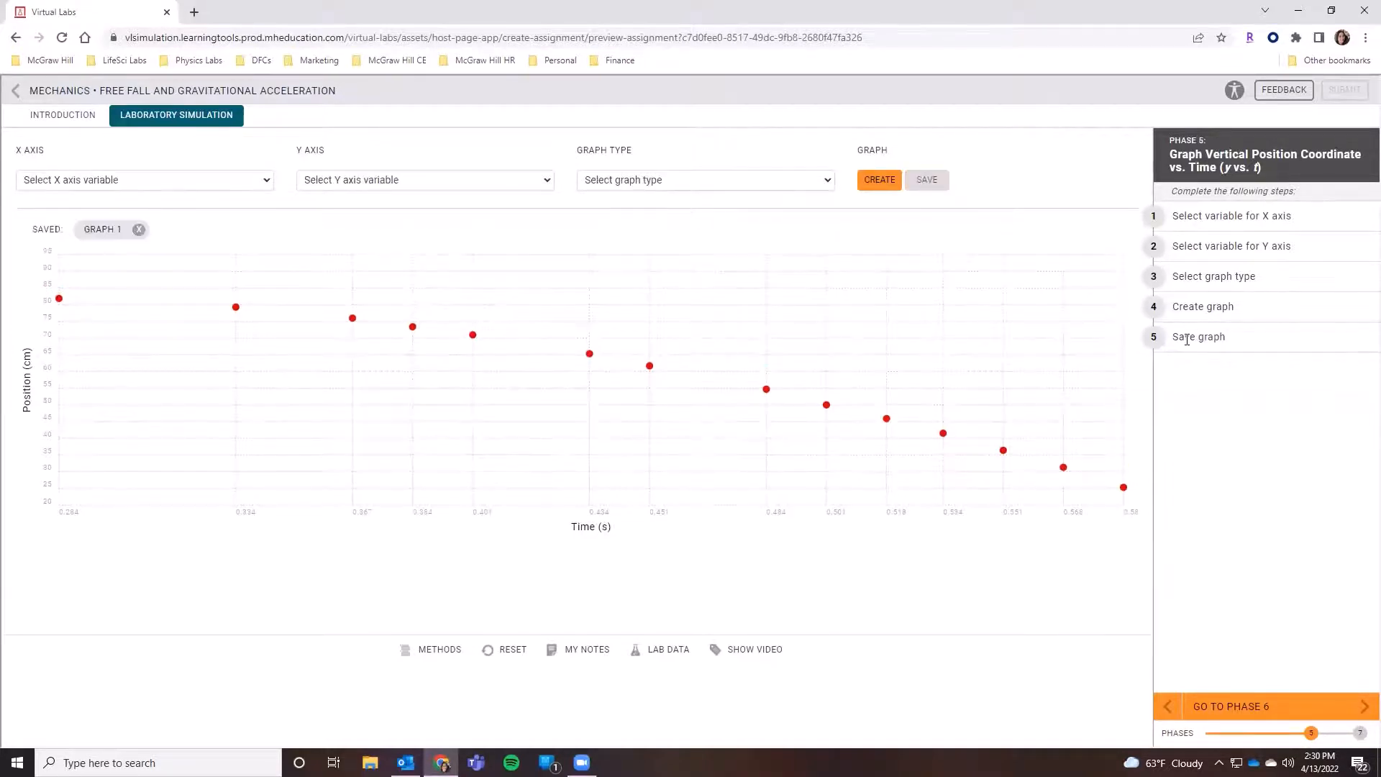
# - Advance to Phase 6 and create a scatter plot graph with Time (s) on the X axis and Vertical Velocity (cm/s) on the Y axis
pyautogui.click(1262, 719)
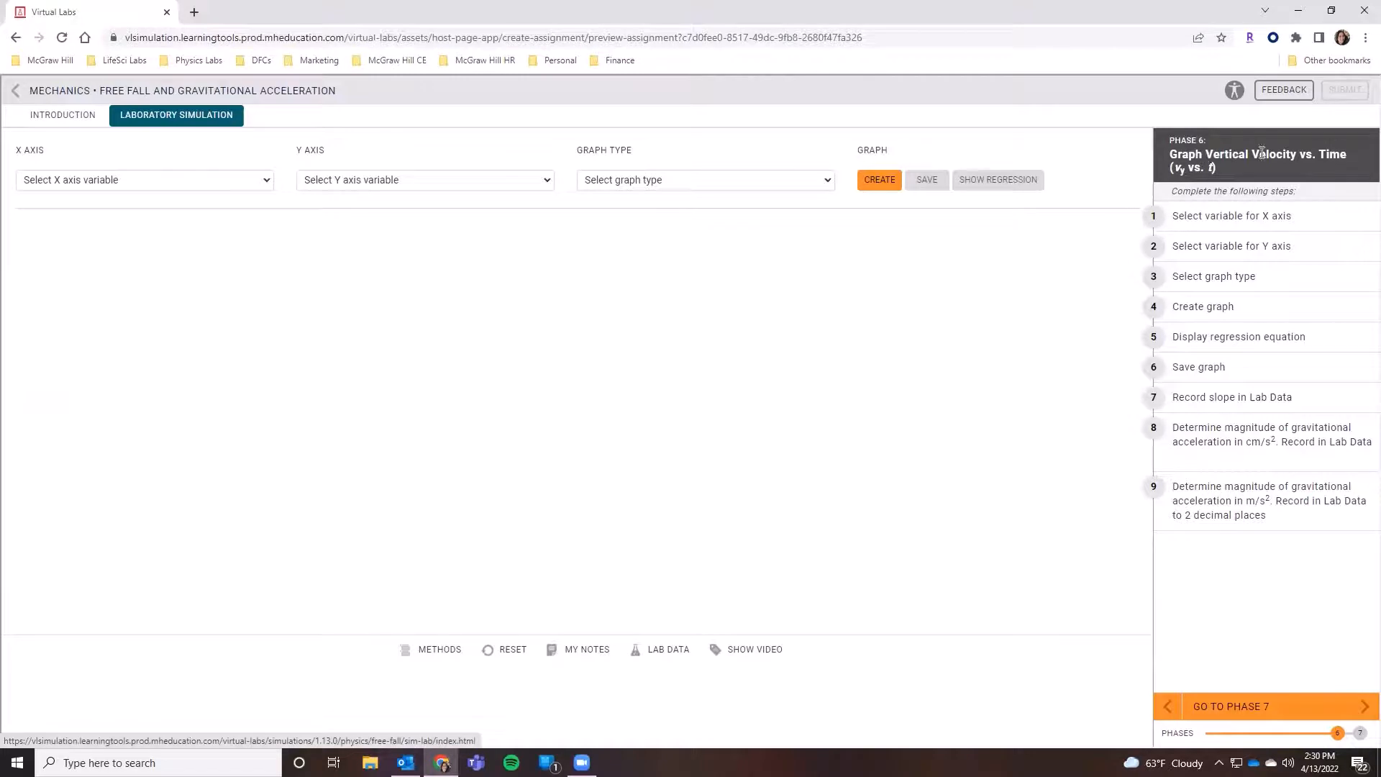
pyautogui.click(75, 185)
pyautogui.click(43, 236)
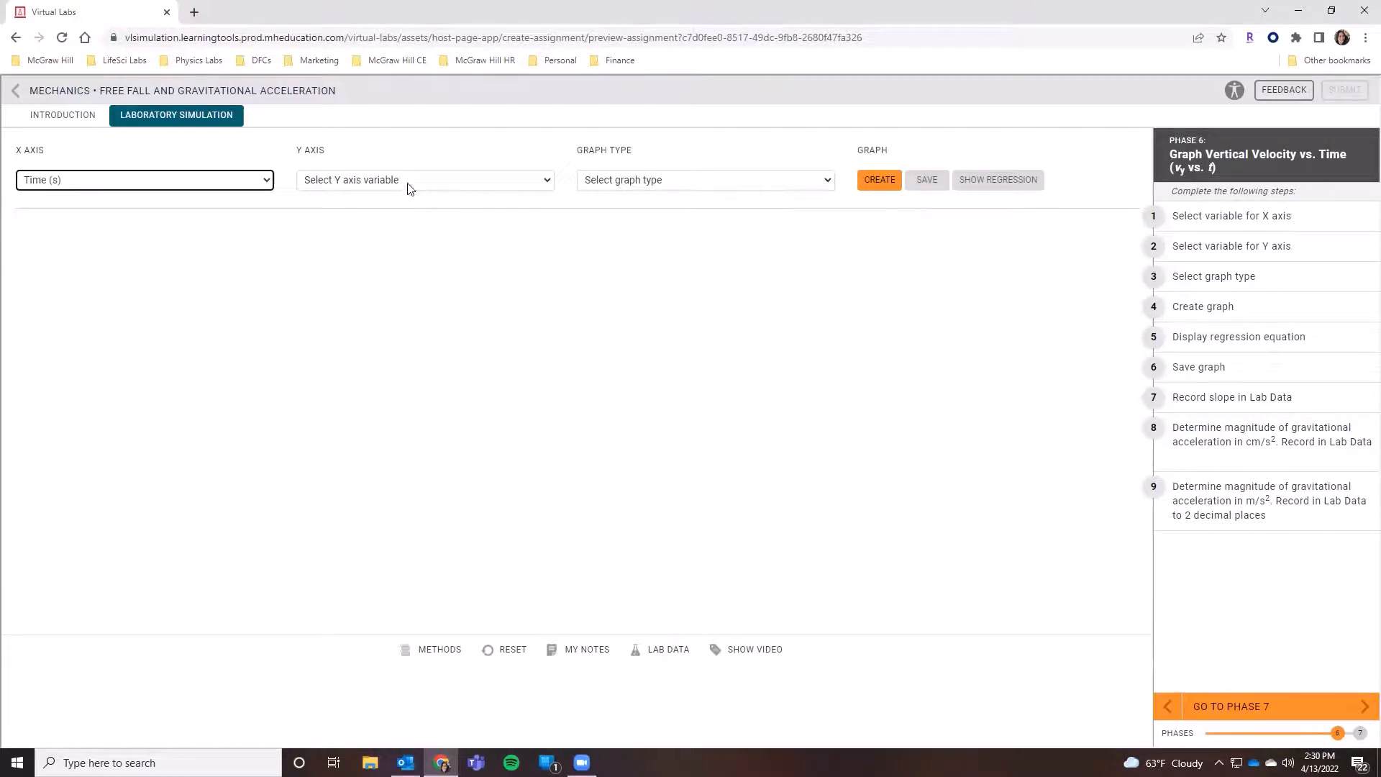
pyautogui.click(408, 185)
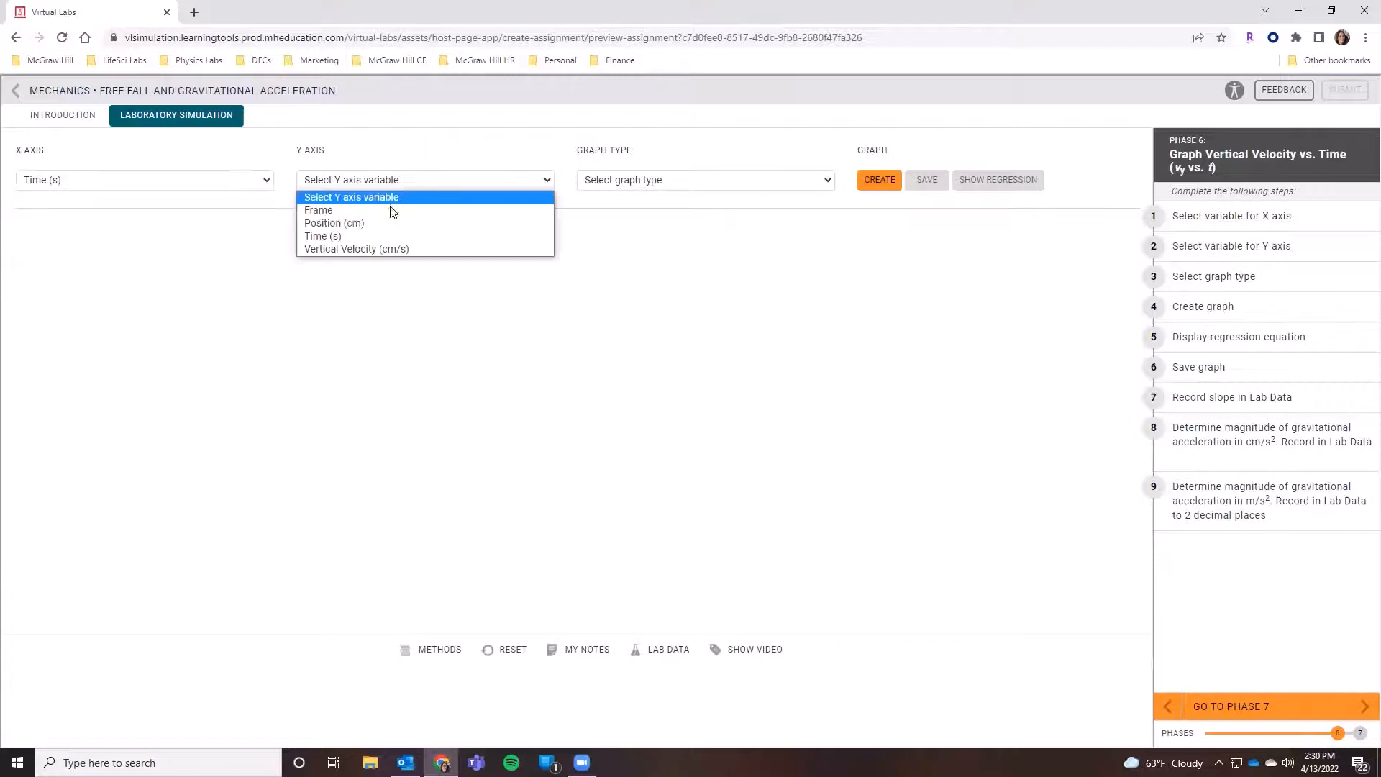
pyautogui.click(376, 249)
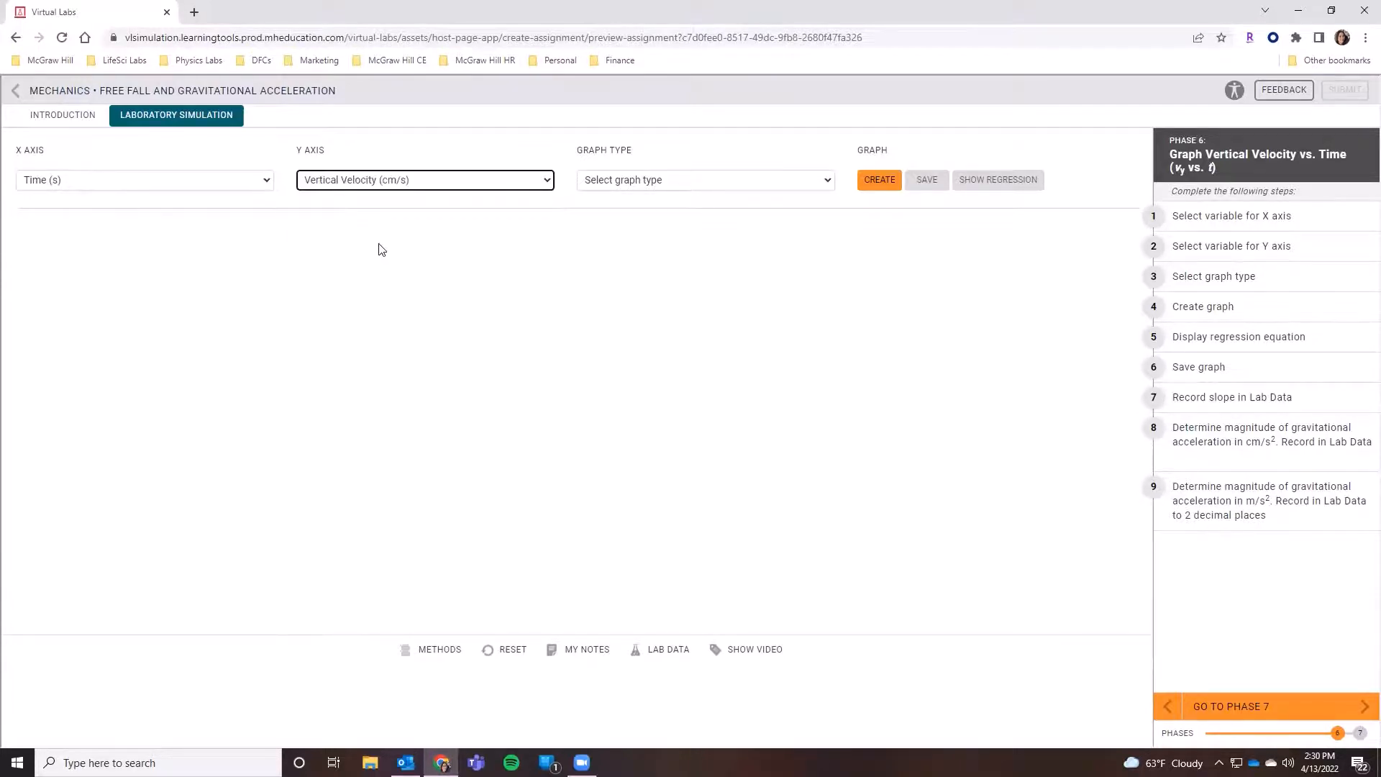
pyautogui.click(632, 179)
pyautogui.click(608, 224)
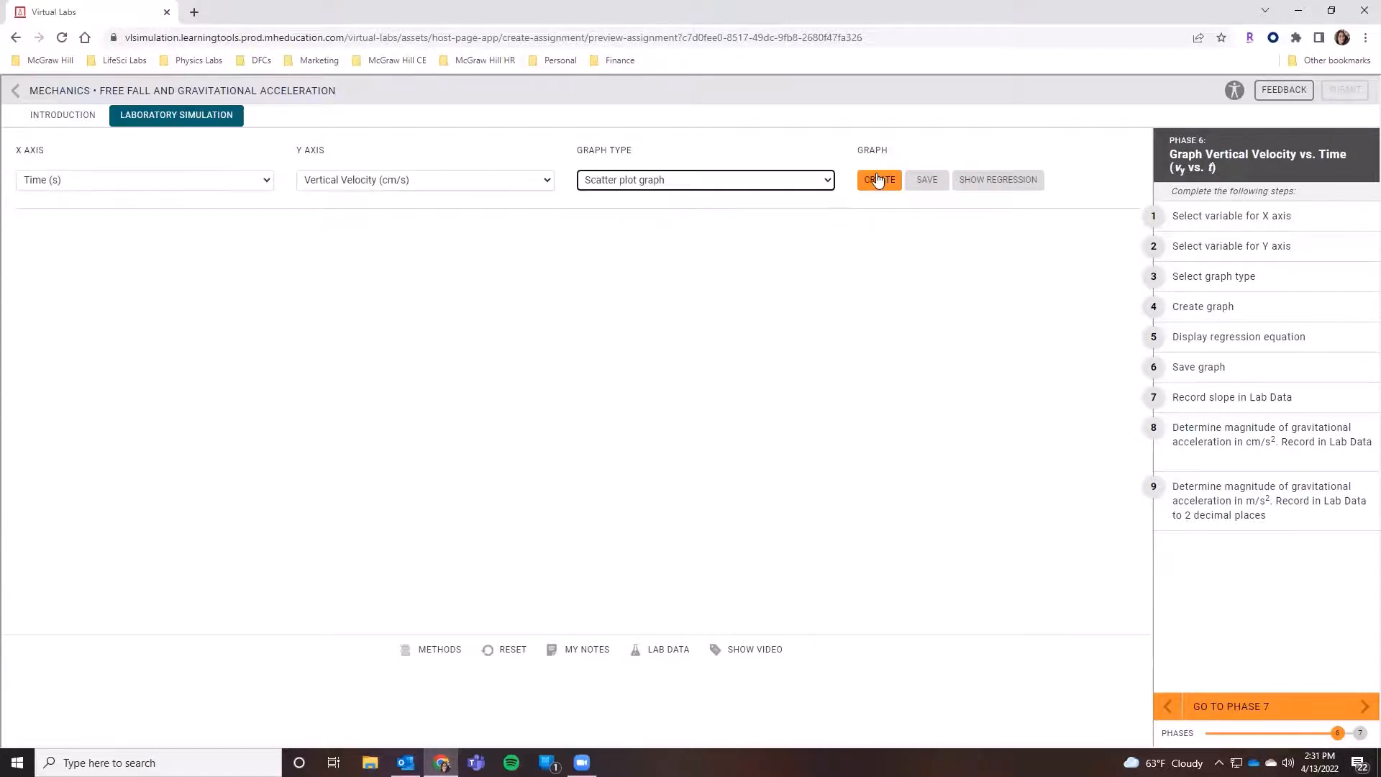
pyautogui.click(877, 179)
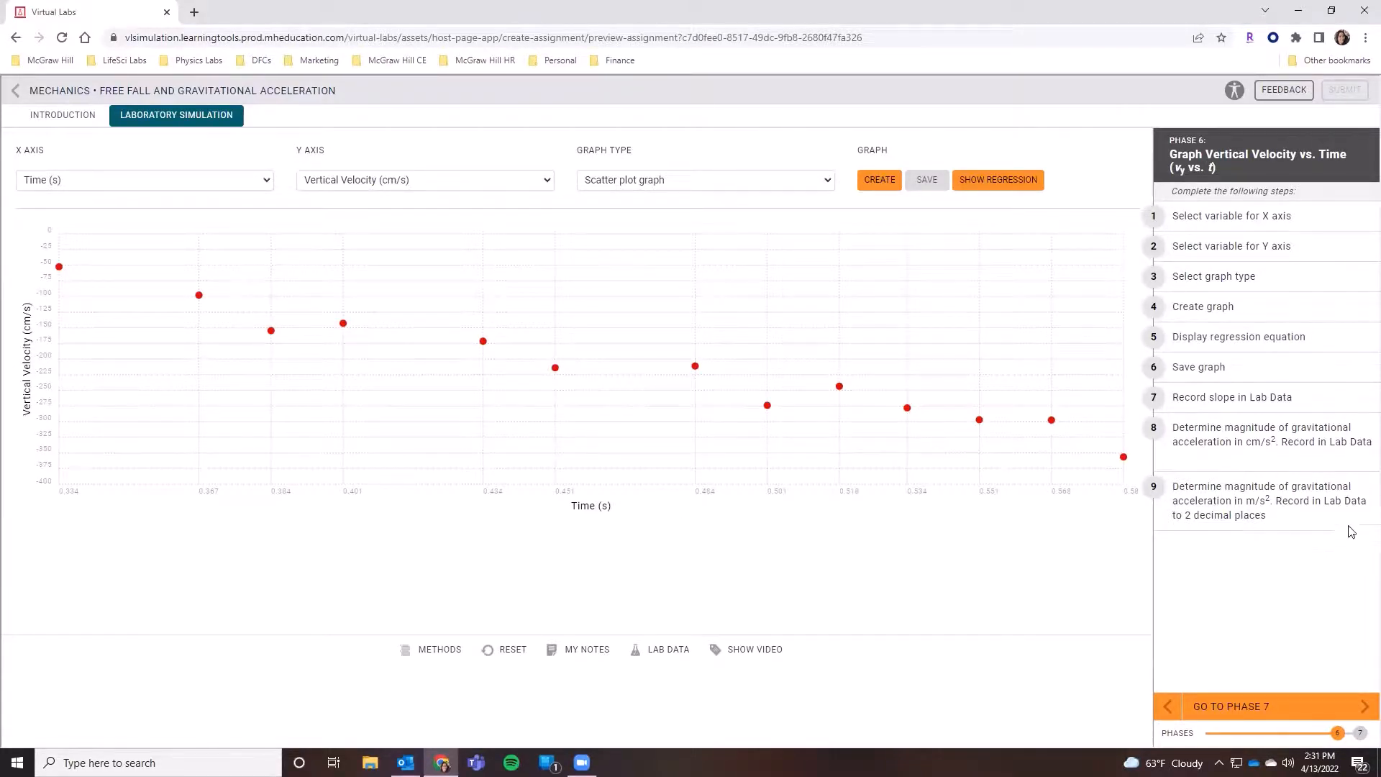
# - Display the linear regression line and equation on the vertical velocity vs. time graph
pyautogui.moveTo(1315, 338); pyautogui.dragTo(1230, 338)
pyautogui.click(1355, 337)
pyautogui.moveTo(1320, 338); pyautogui.dragTo(1169, 342)
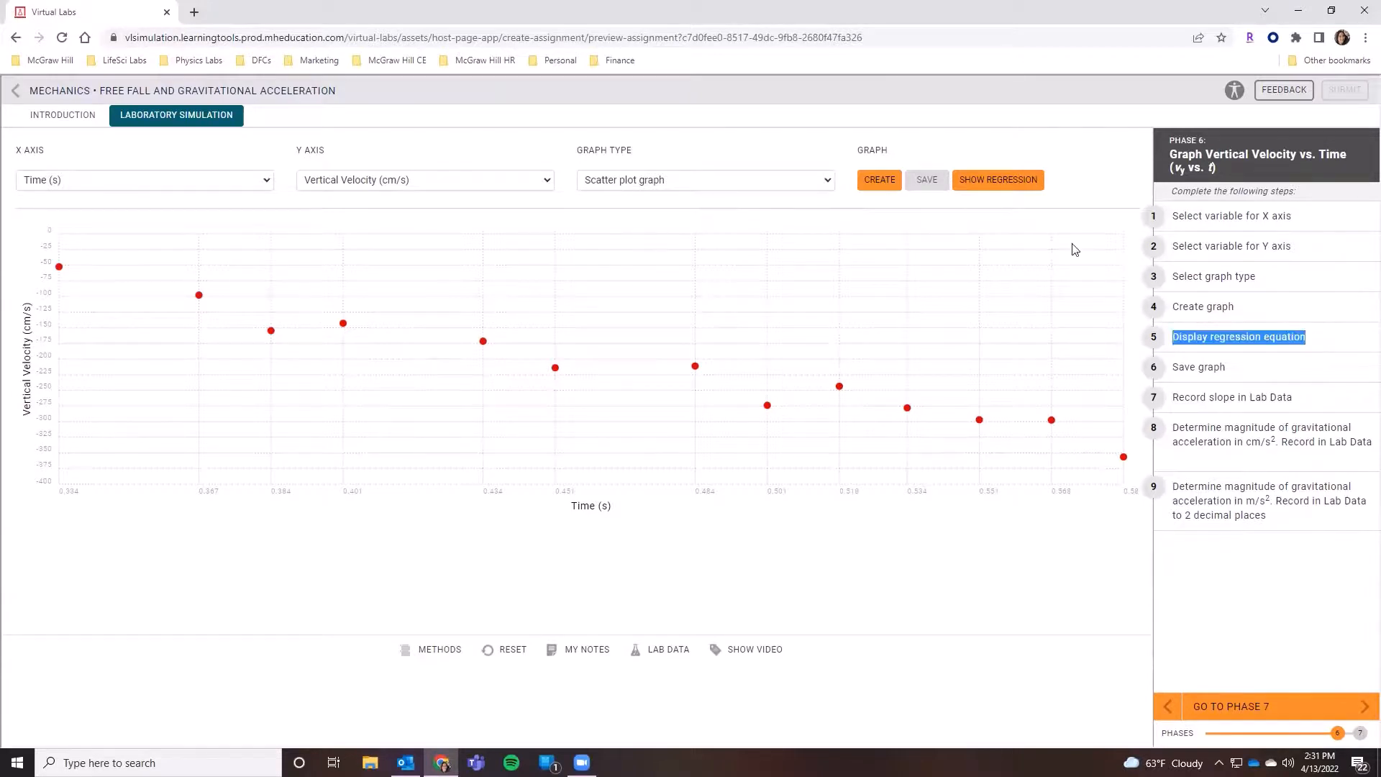
pyautogui.click(997, 187)
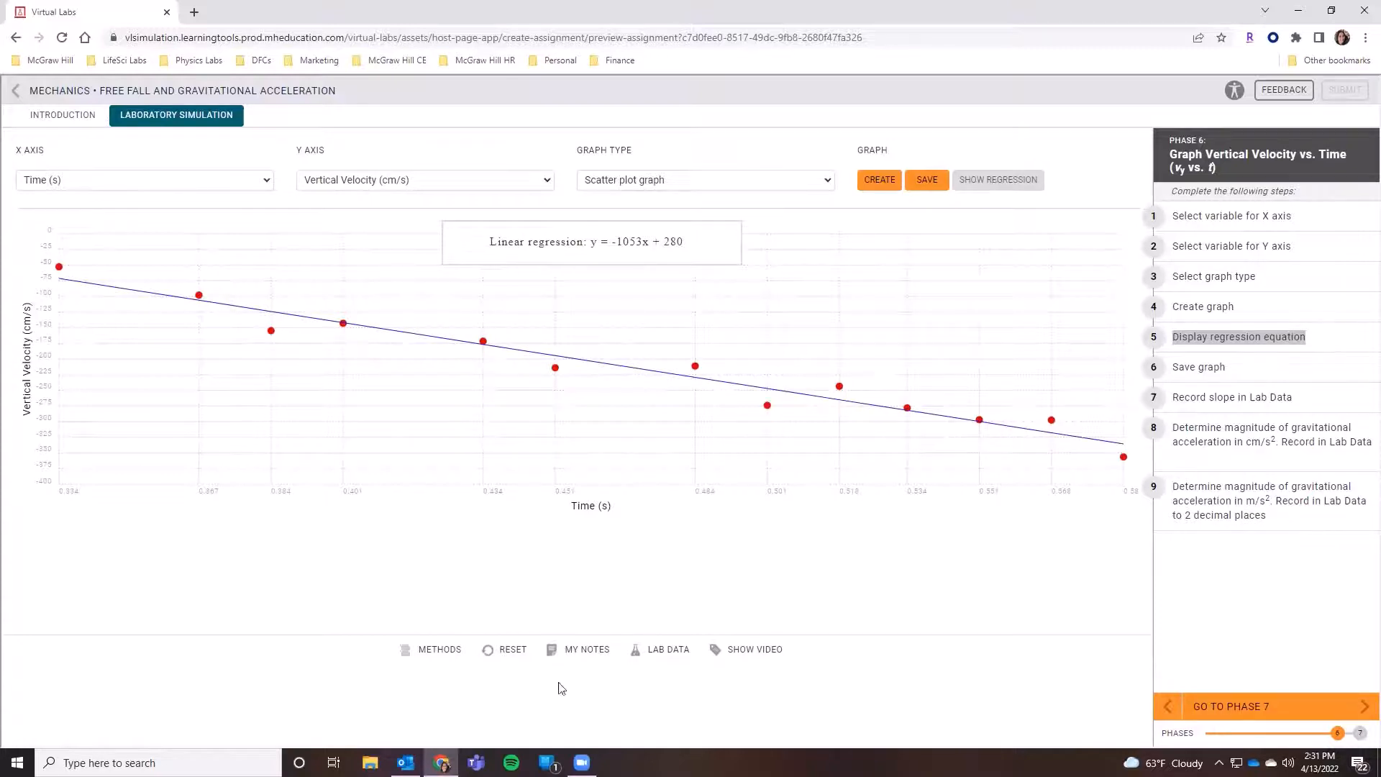
# - Record a slope of -1053 cm/s² and gravitational acceleration magnitudes of 1053 cm/s² and 10.53 m/s² in the lab data
pyautogui.click(666, 649)
pyautogui.click(891, 579)
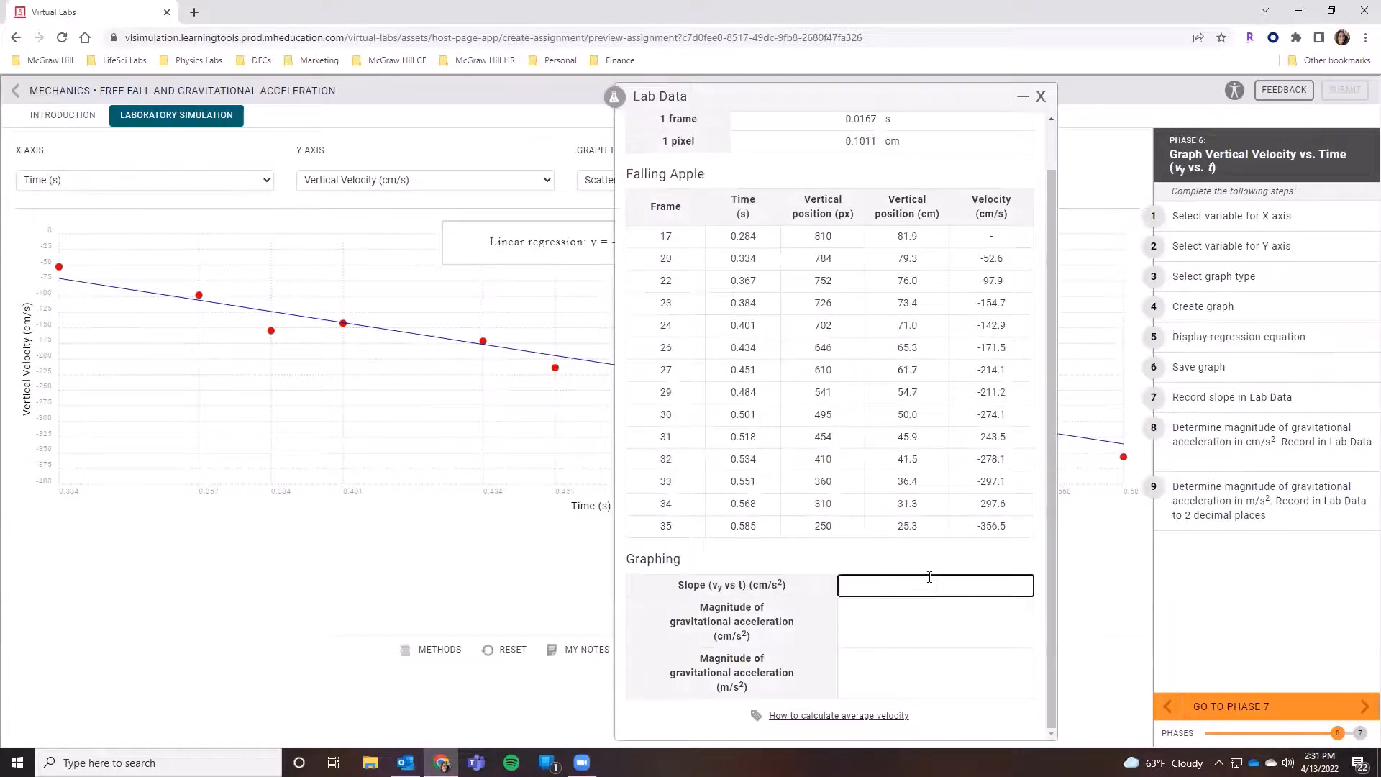
pyautogui.write('-1053')
pyautogui.click(932, 617)
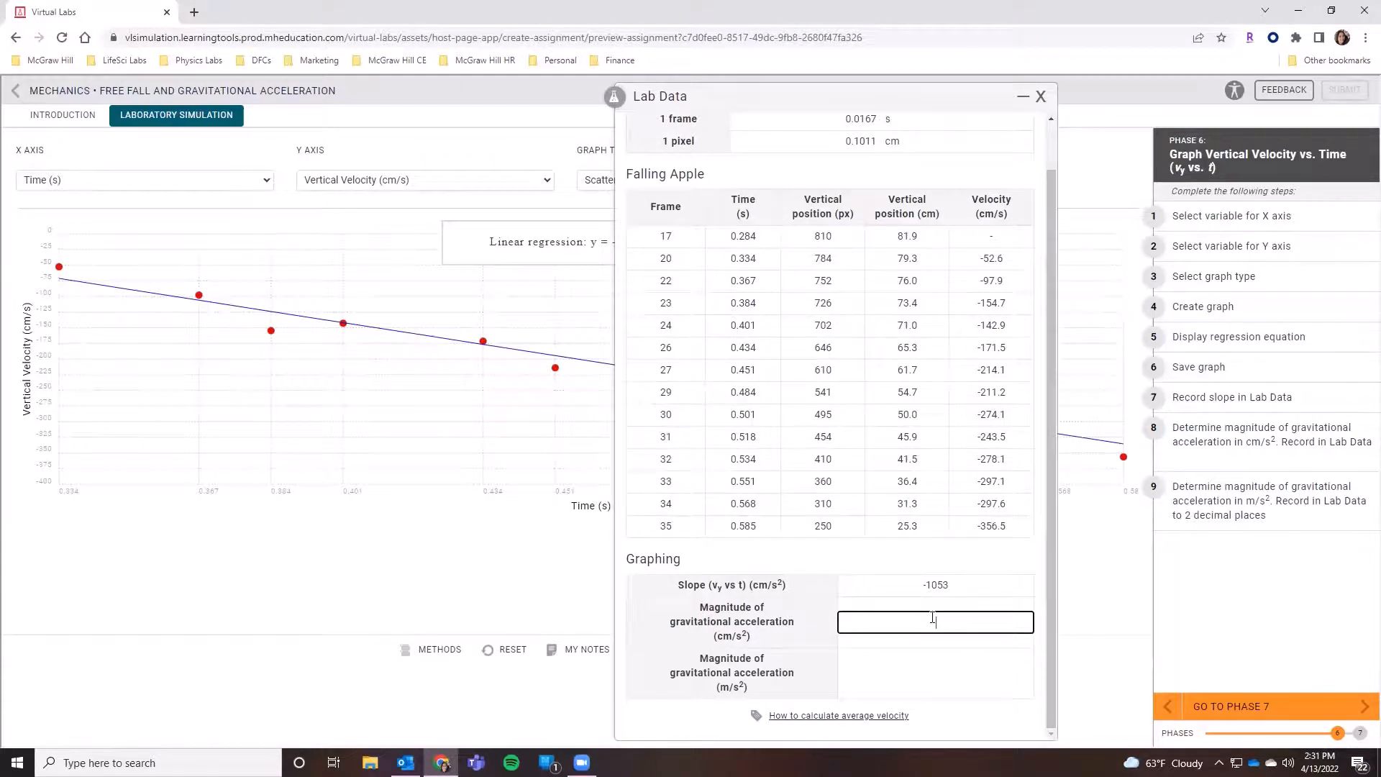
pyautogui.write('1053')
pyautogui.click(925, 668)
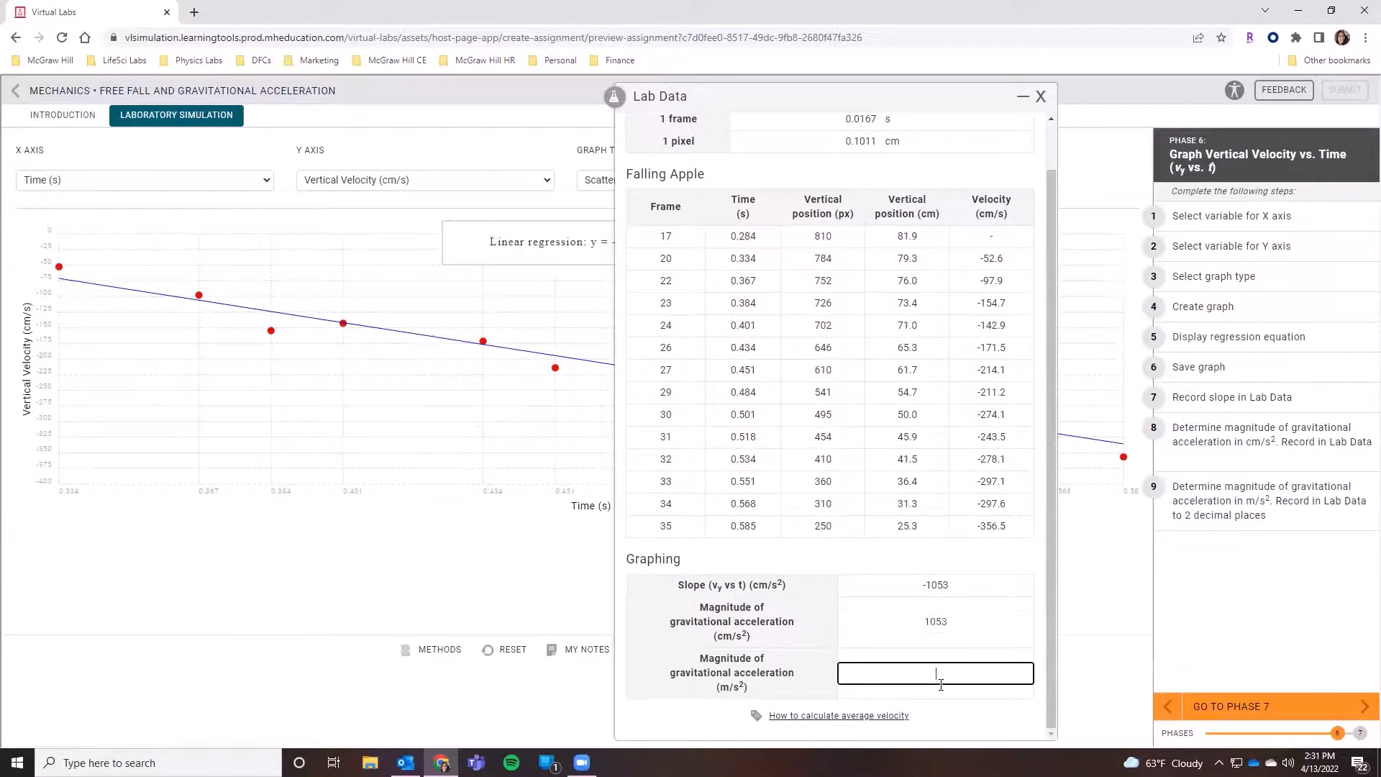
pyautogui.write('10.53')
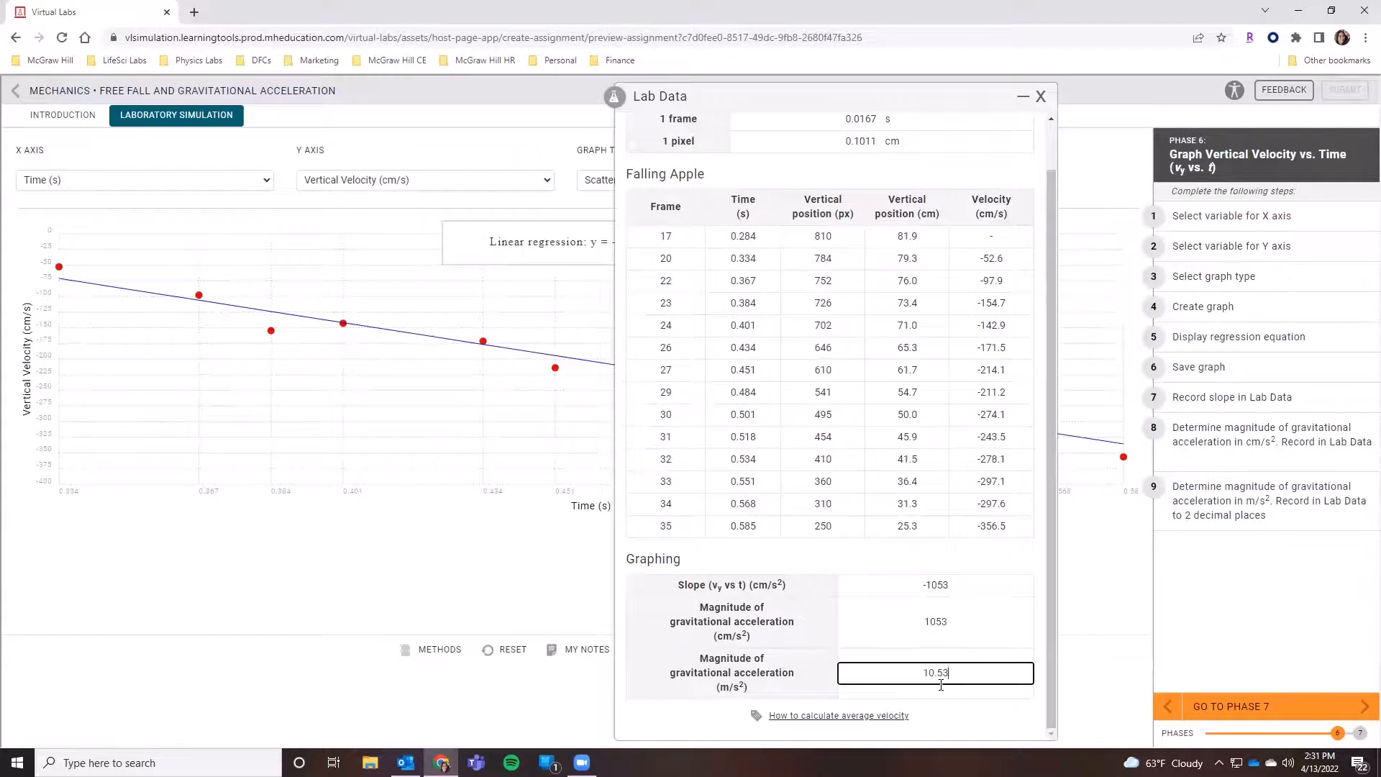
# - Read the help on calculating average velocity, close the lab data, and review the introduction page before returning to the laboratory simulation
pyautogui.click(883, 715)
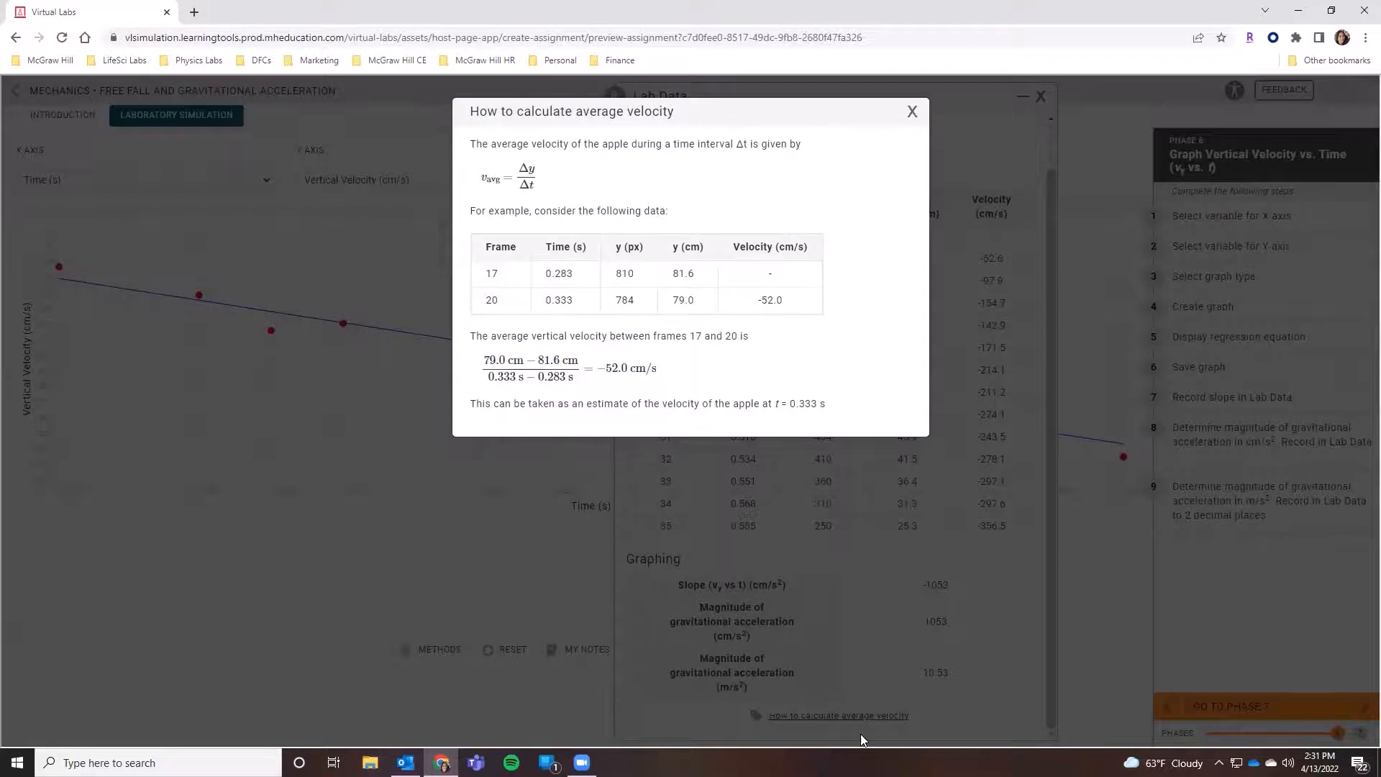
pyautogui.click(912, 113)
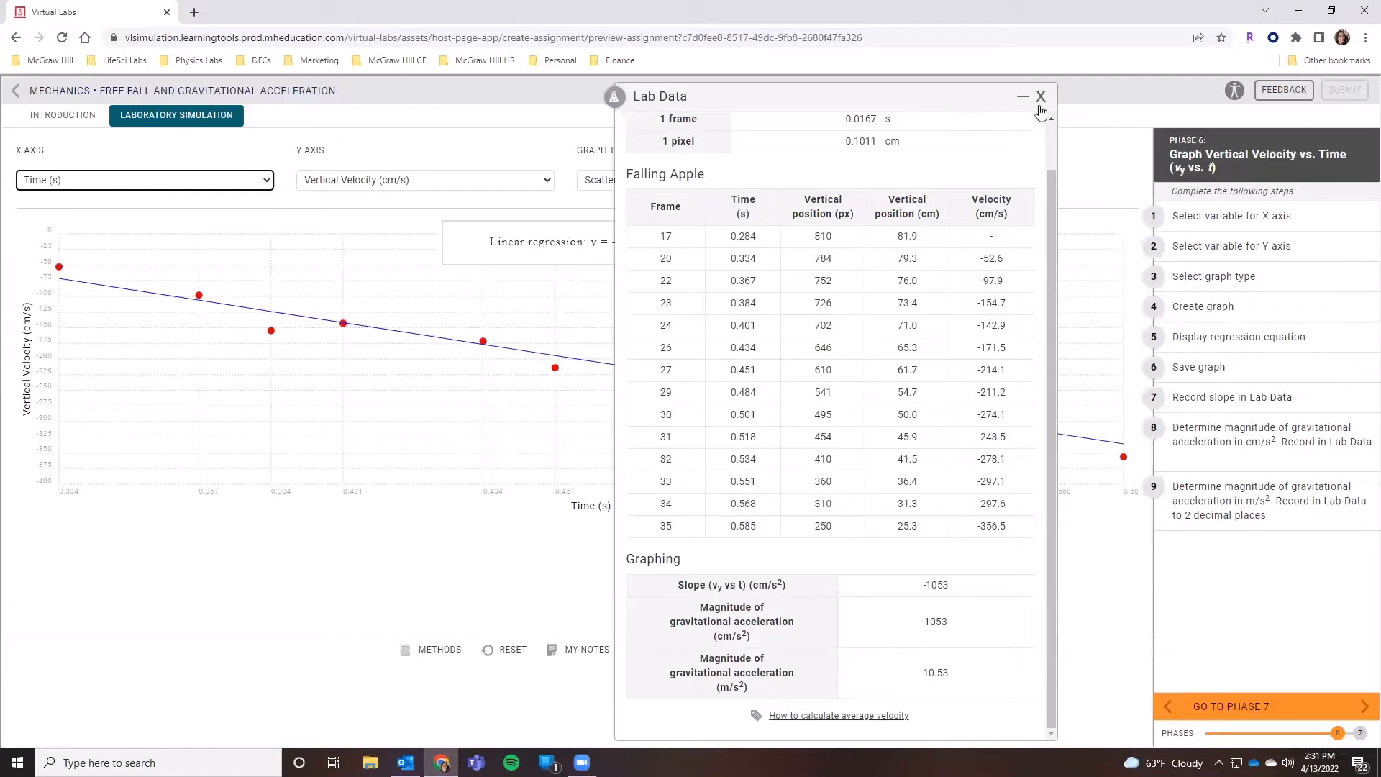
pyautogui.click(1041, 96)
pyautogui.click(63, 115)
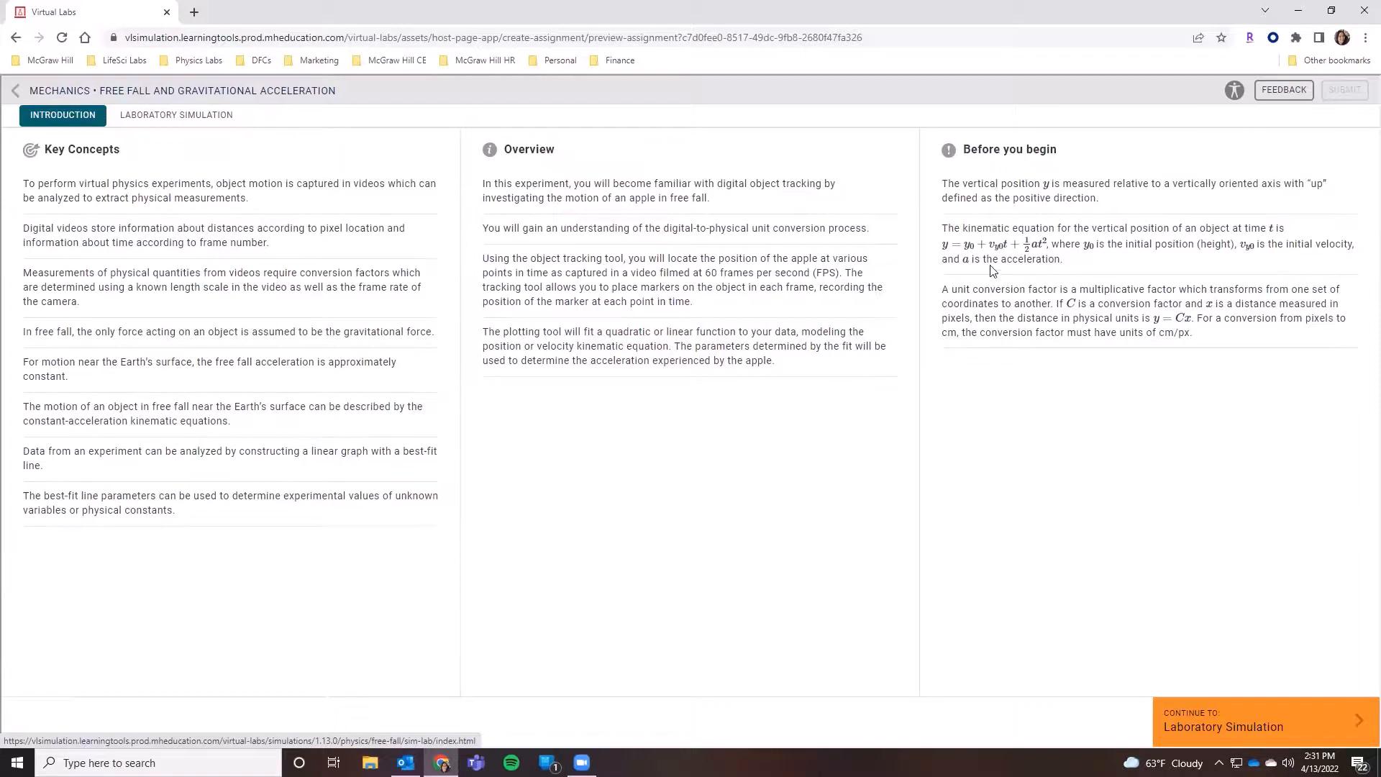
pyautogui.click(155, 117)
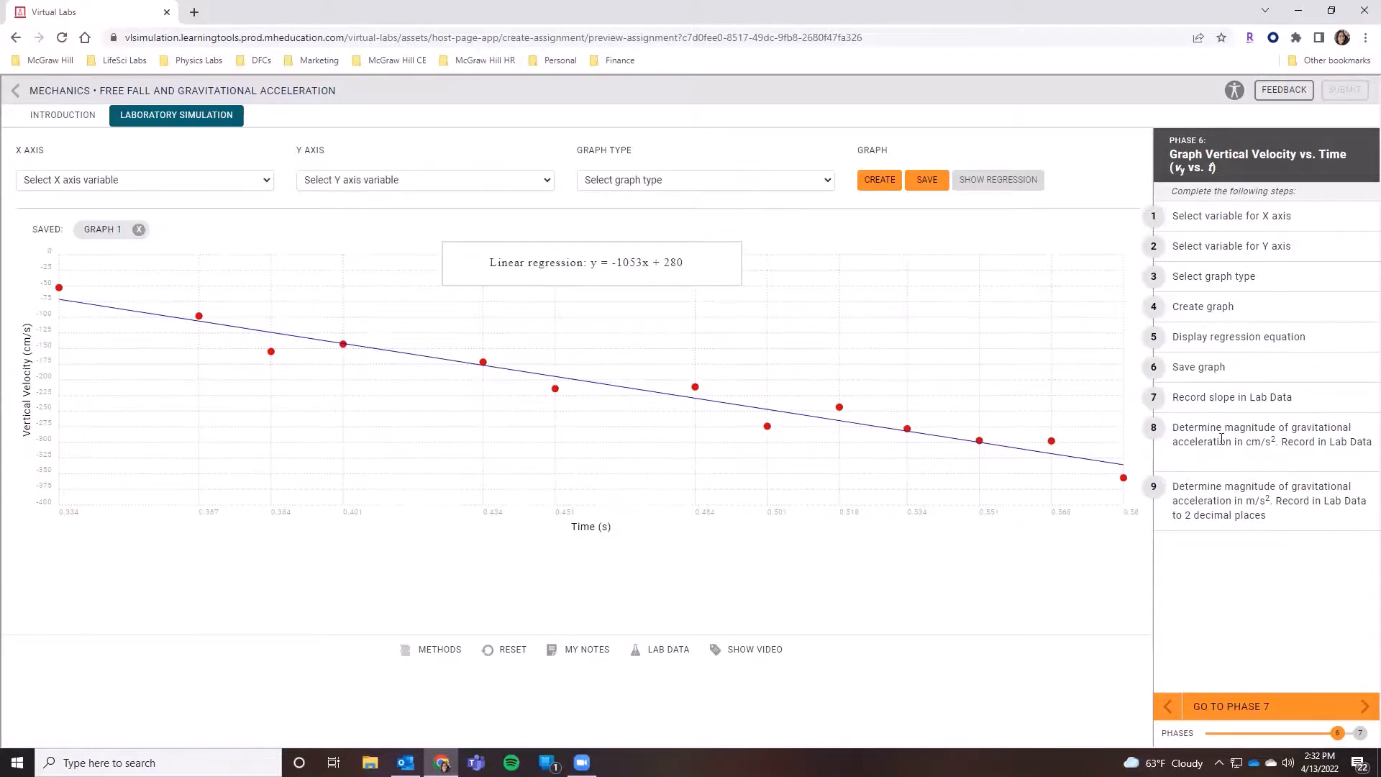
# - Advance to Phase 7 and review the collected lab data, graphing results and saved graphs
pyautogui.click(1234, 707)
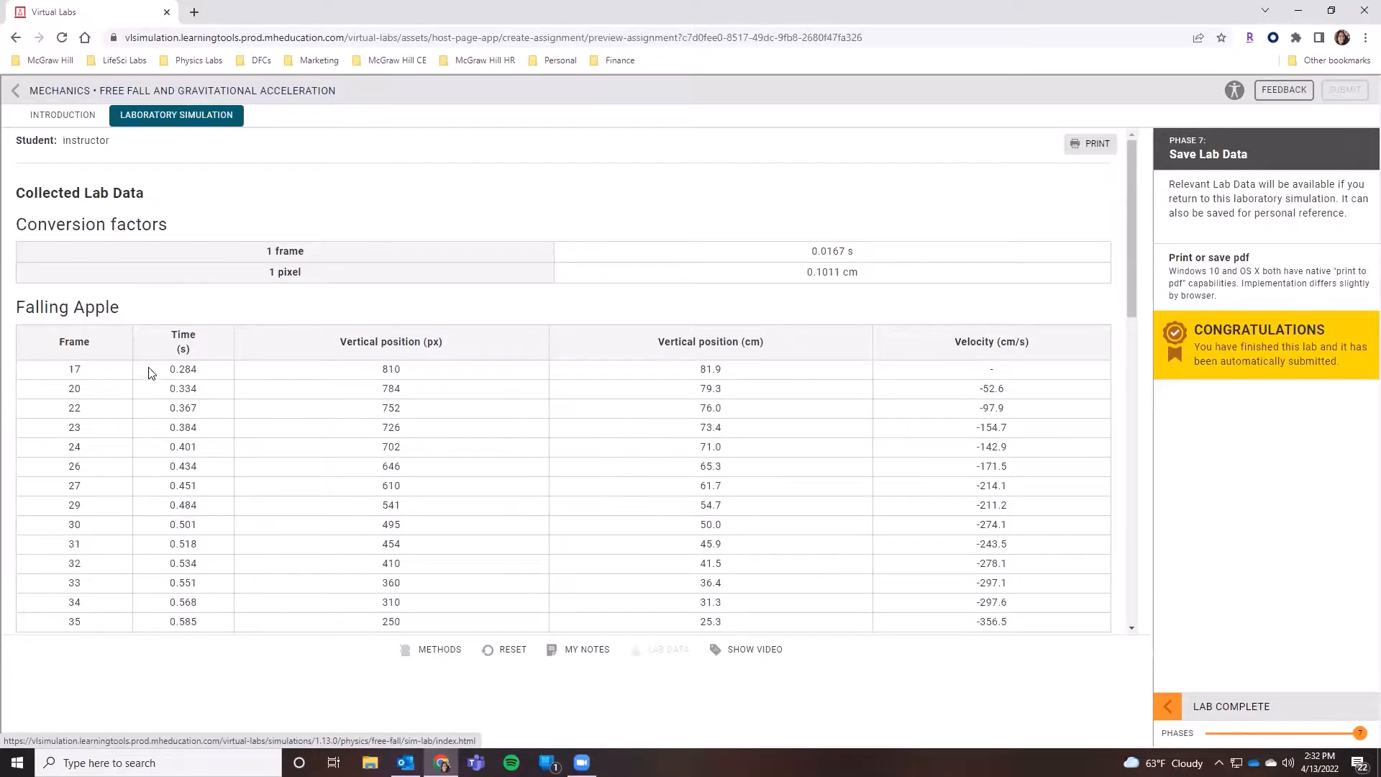
pyautogui.moveTo(163, 370); pyautogui.dragTo(1004, 389)
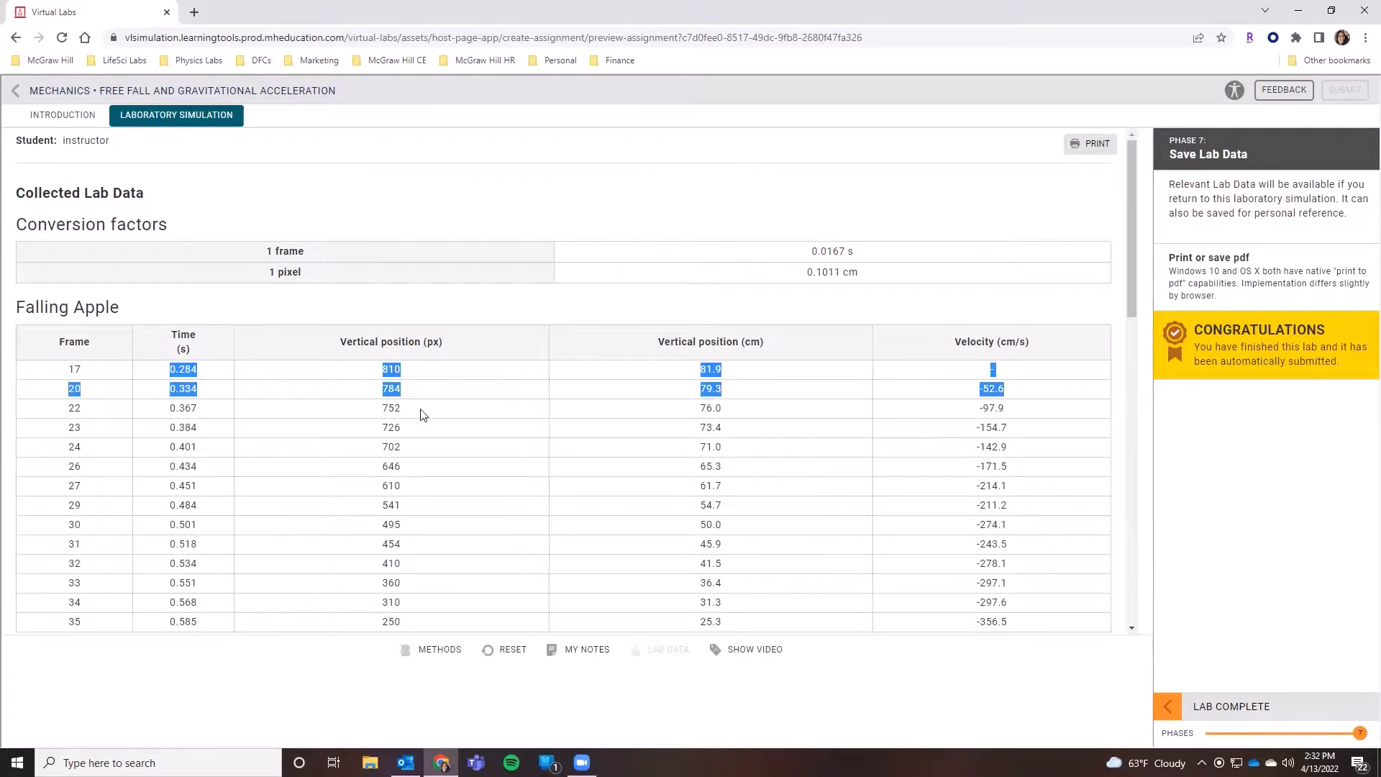
pyautogui.scroll(-8, 873, 335)
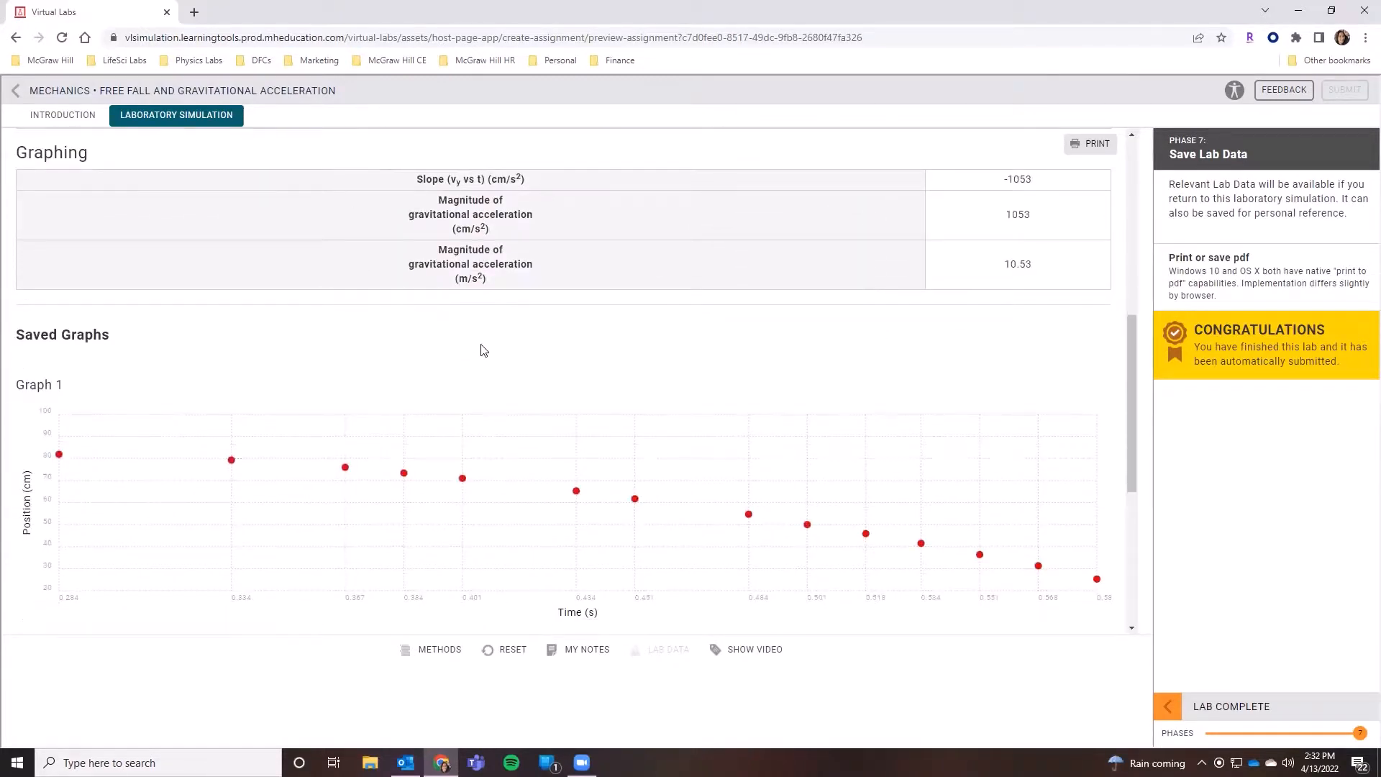
pyautogui.scroll(-5, 631, 400)
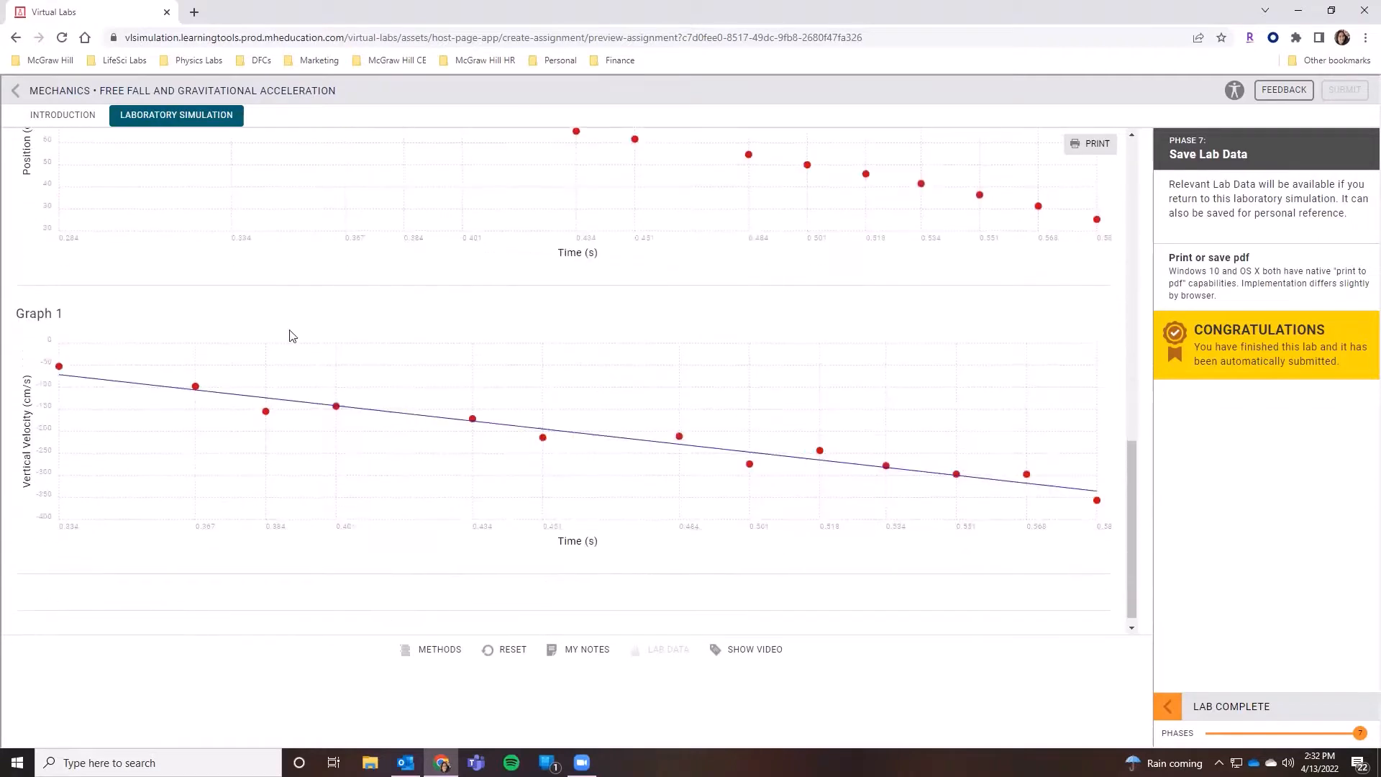
# - Preview the lab report for printing with Save as PDF as the destination, and cancel without saving it
pyautogui.scroll(10, 996, 543)
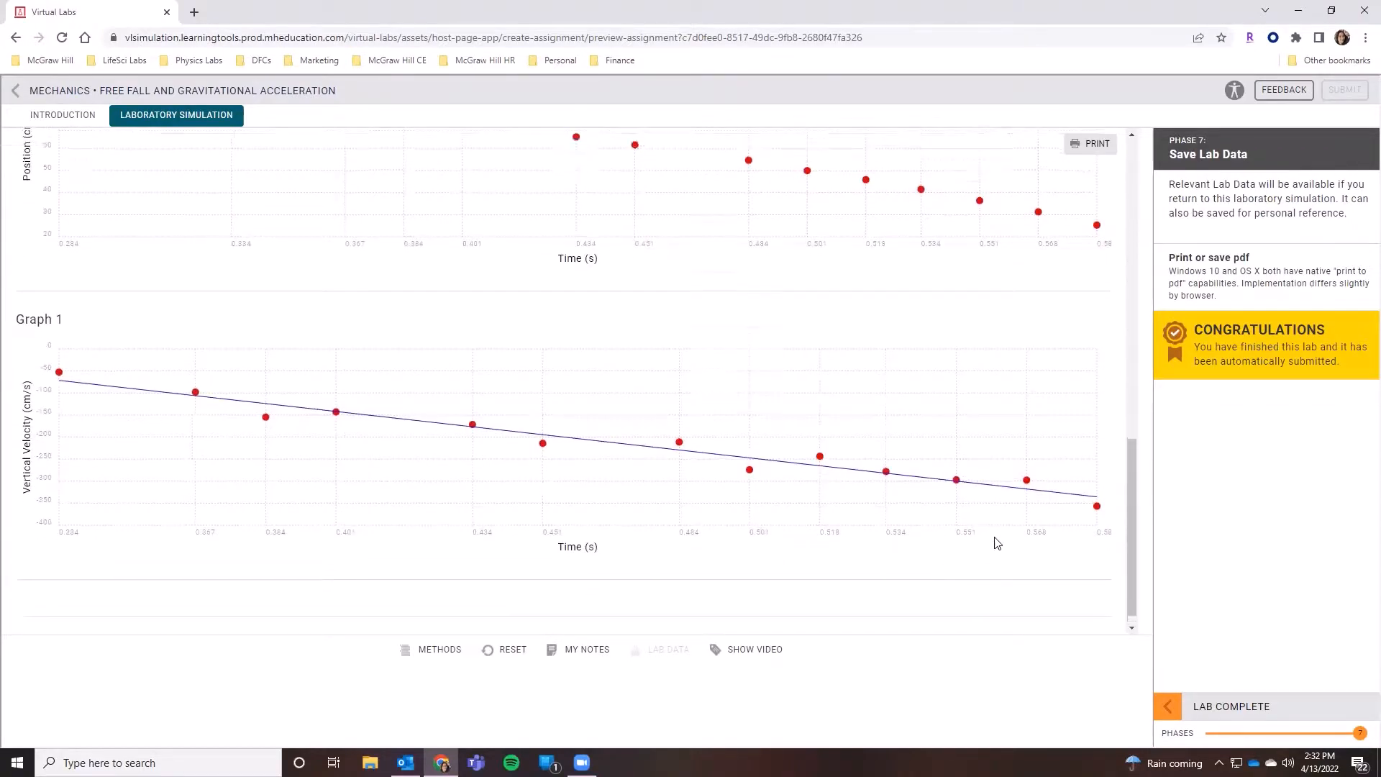
pyautogui.scroll(1, 996, 543)
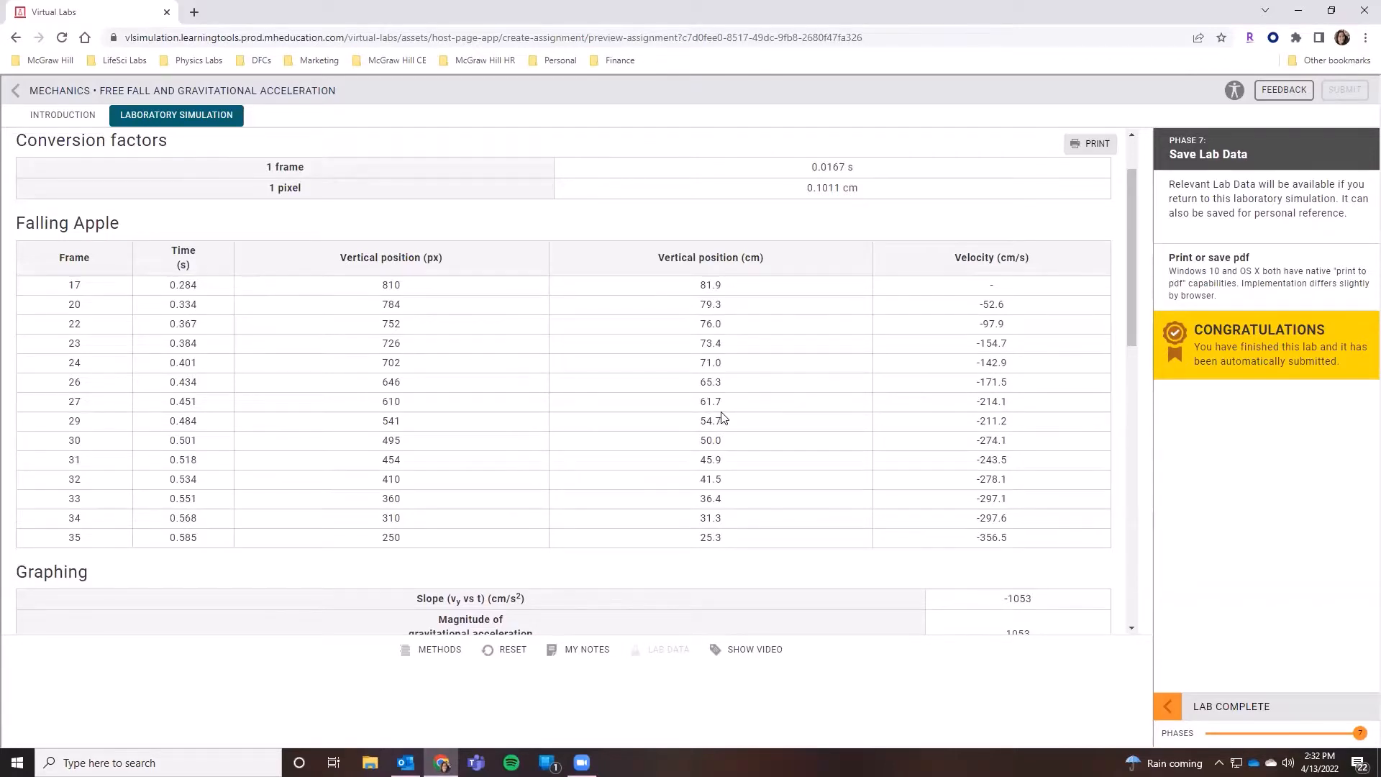
pyautogui.click(1089, 143)
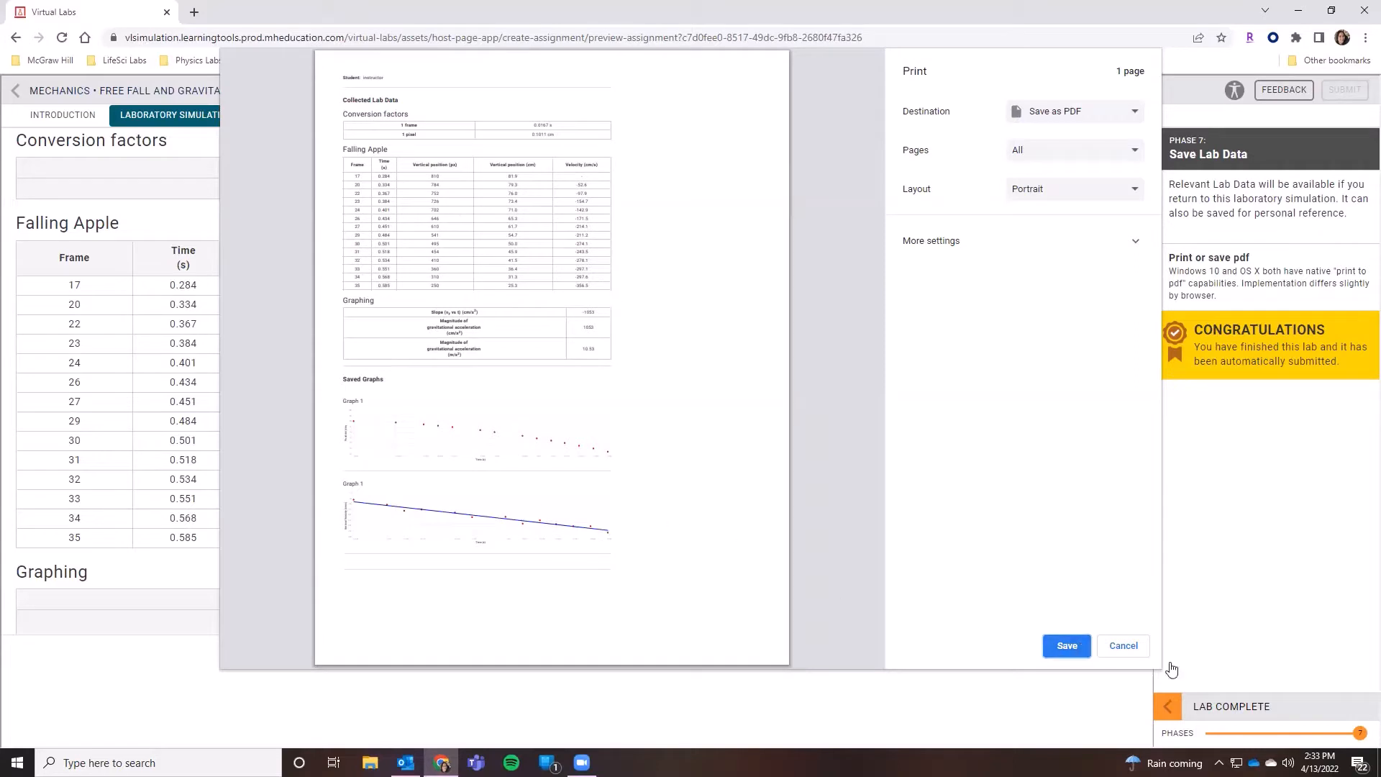
pyautogui.click(1122, 648)
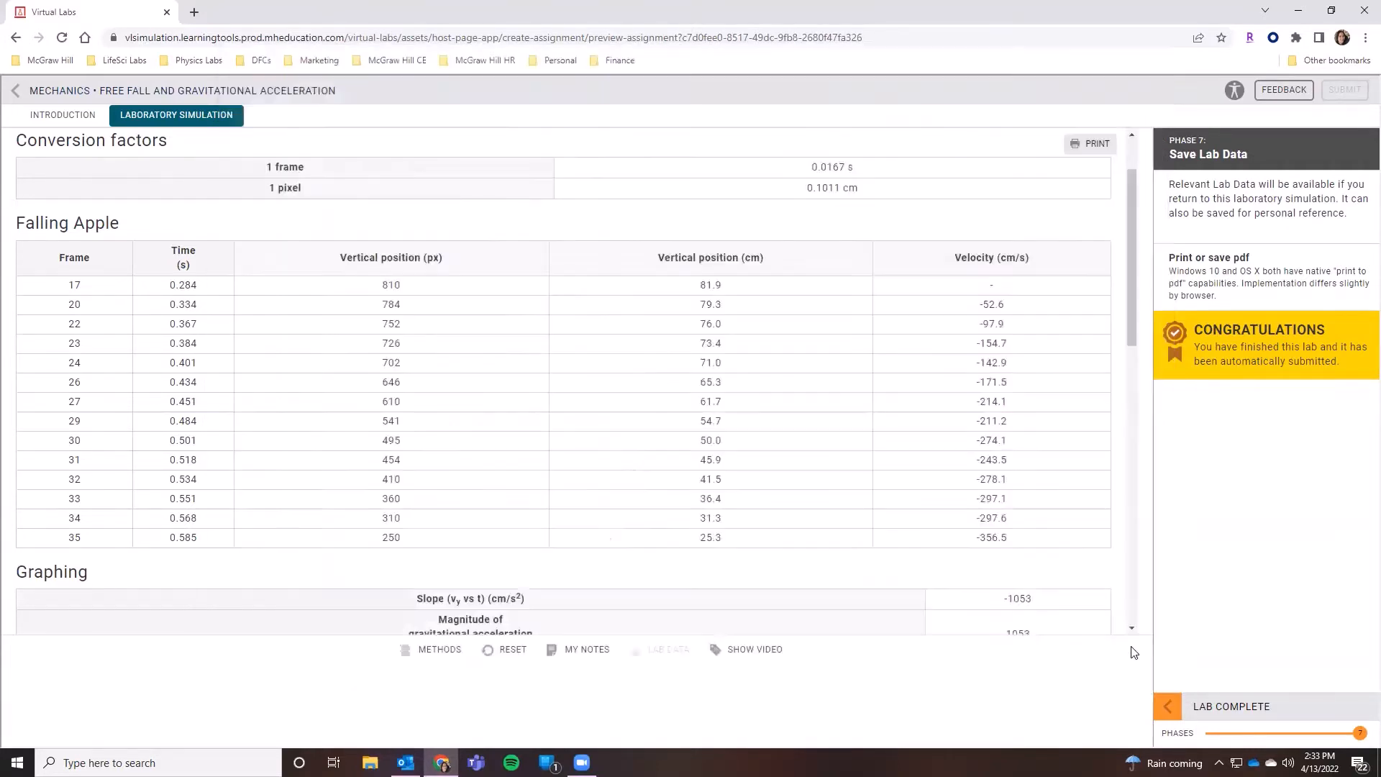